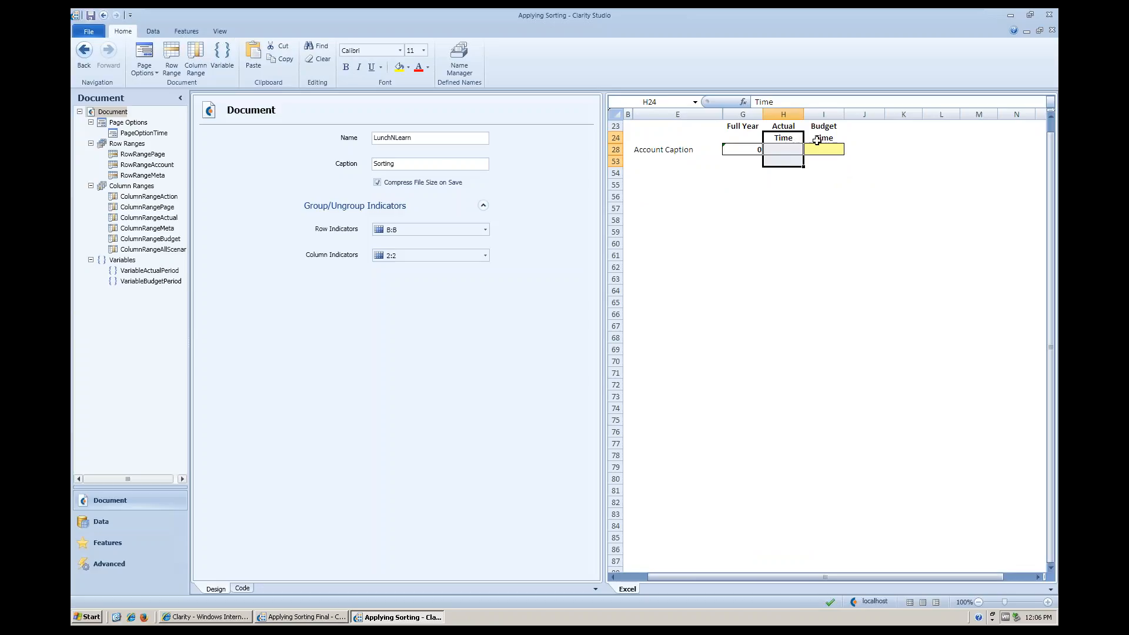
drag(782, 126, 794, 174)
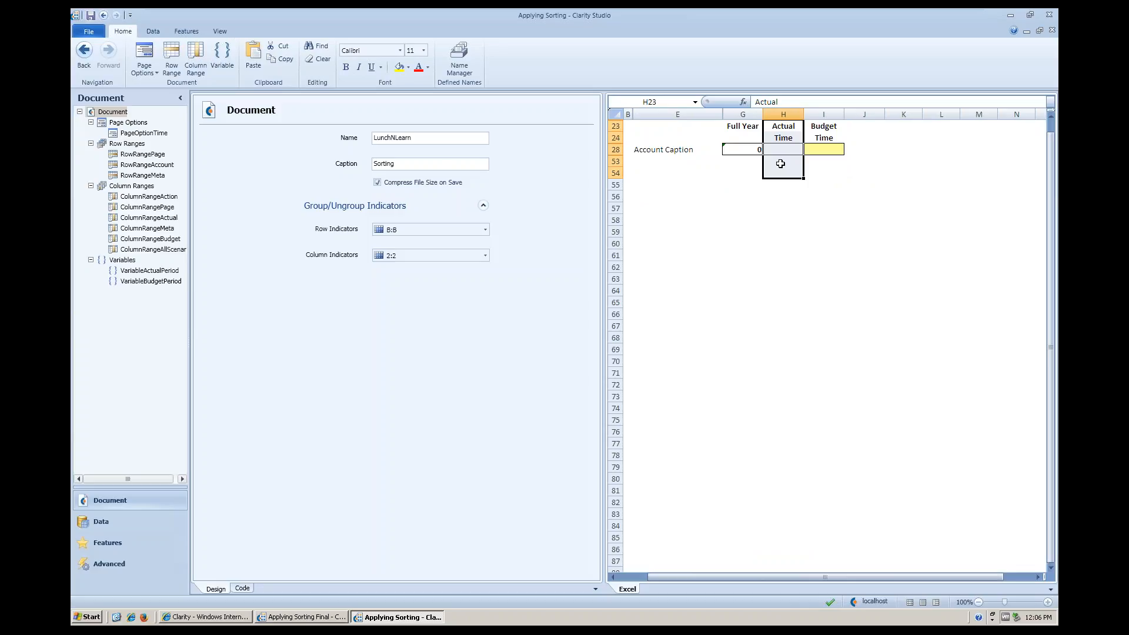
drag(823, 126, 822, 165)
click(787, 165)
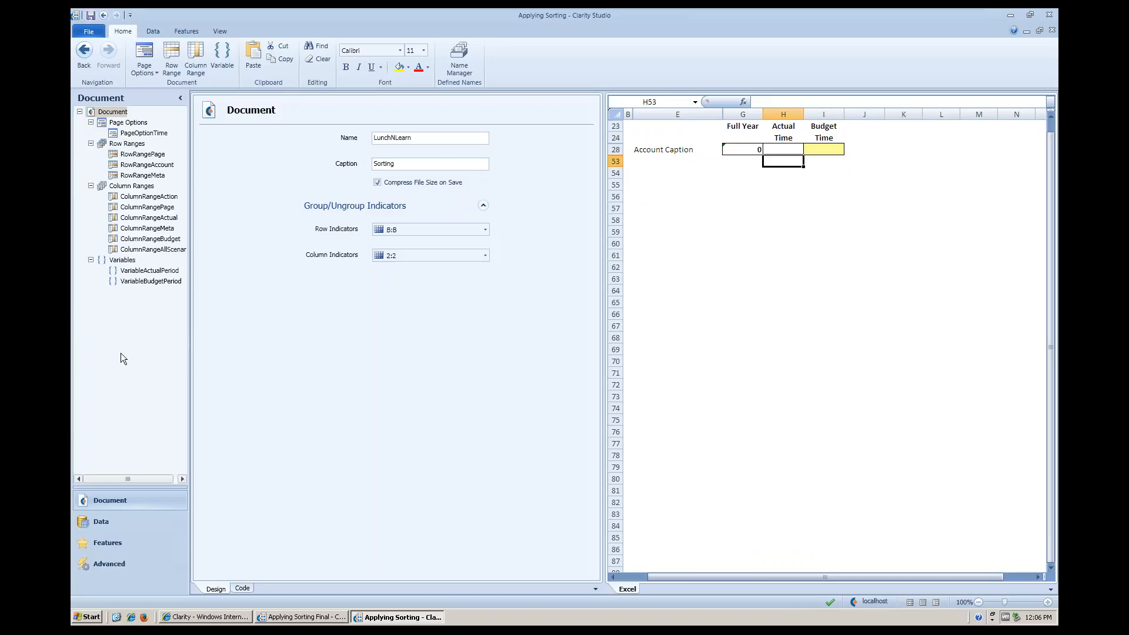
Add the Sorting feature to the template and open its first sorting rule for editing.
click(111, 542)
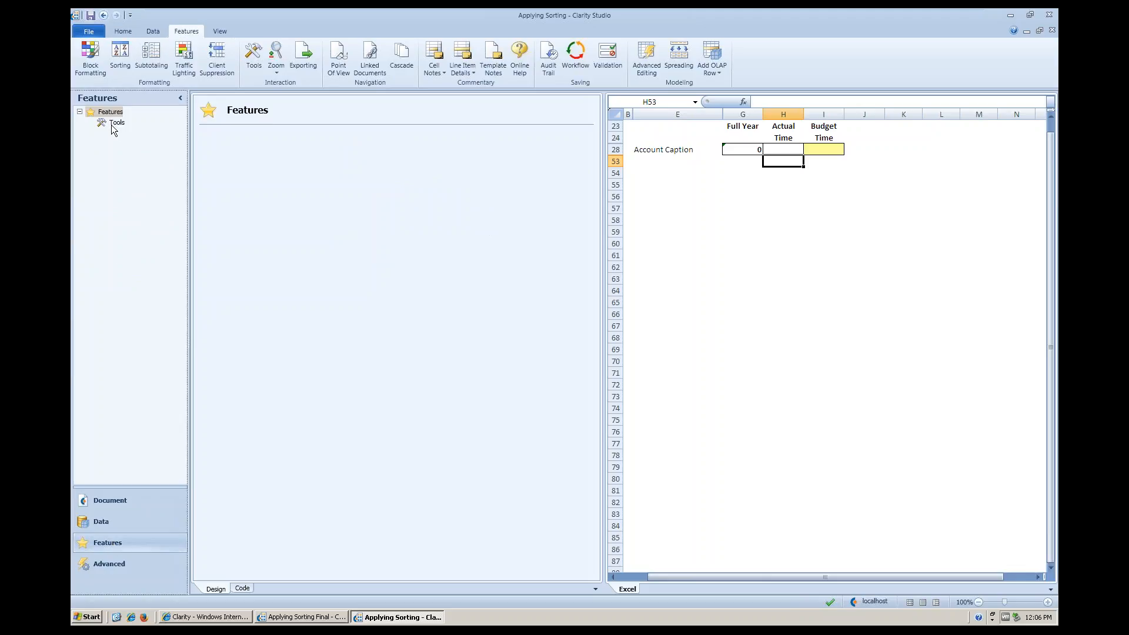
click(118, 58)
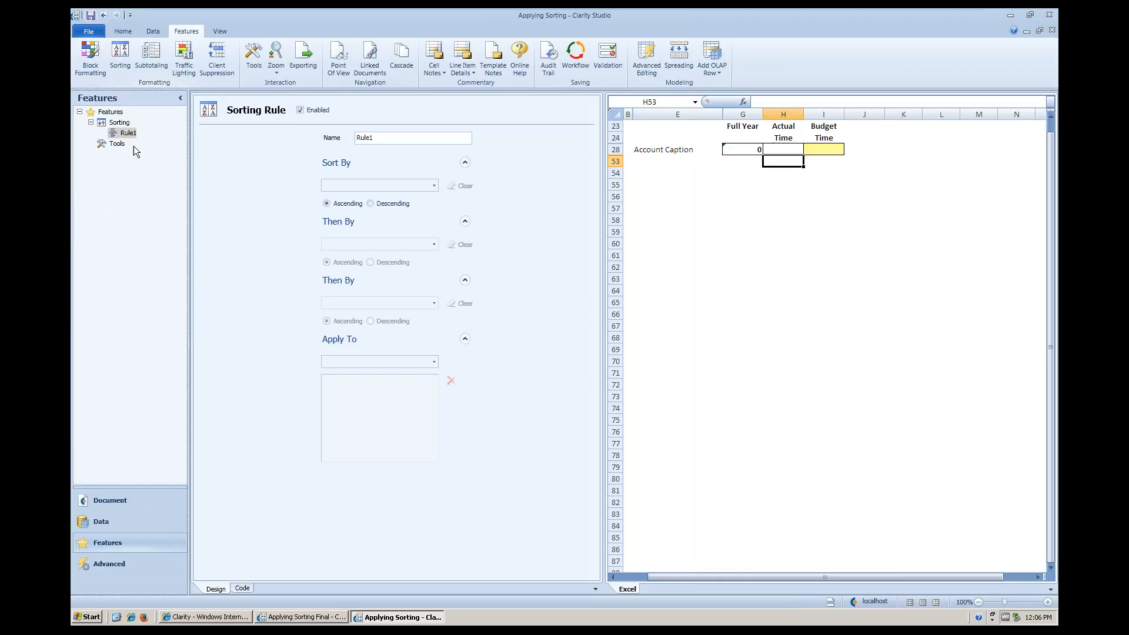
click(120, 124)
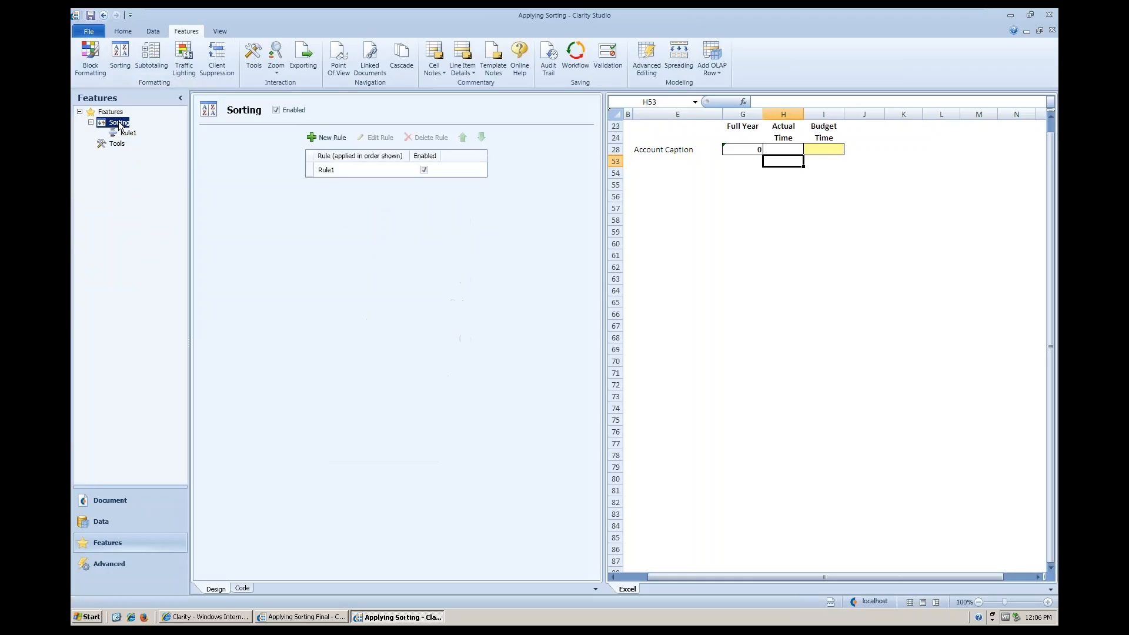
click(128, 134)
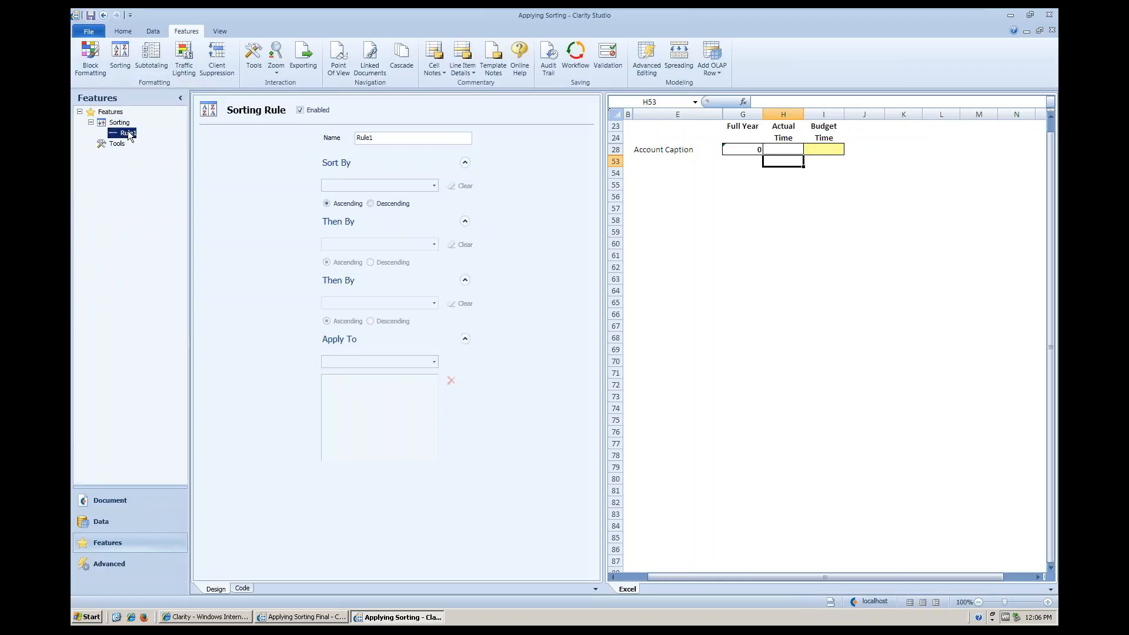
Rename the sorting rule as RuleSort.
click(395, 144)
text(SoryBy)
key(BackSpace)
key(BackSpace)
click(532, 186)
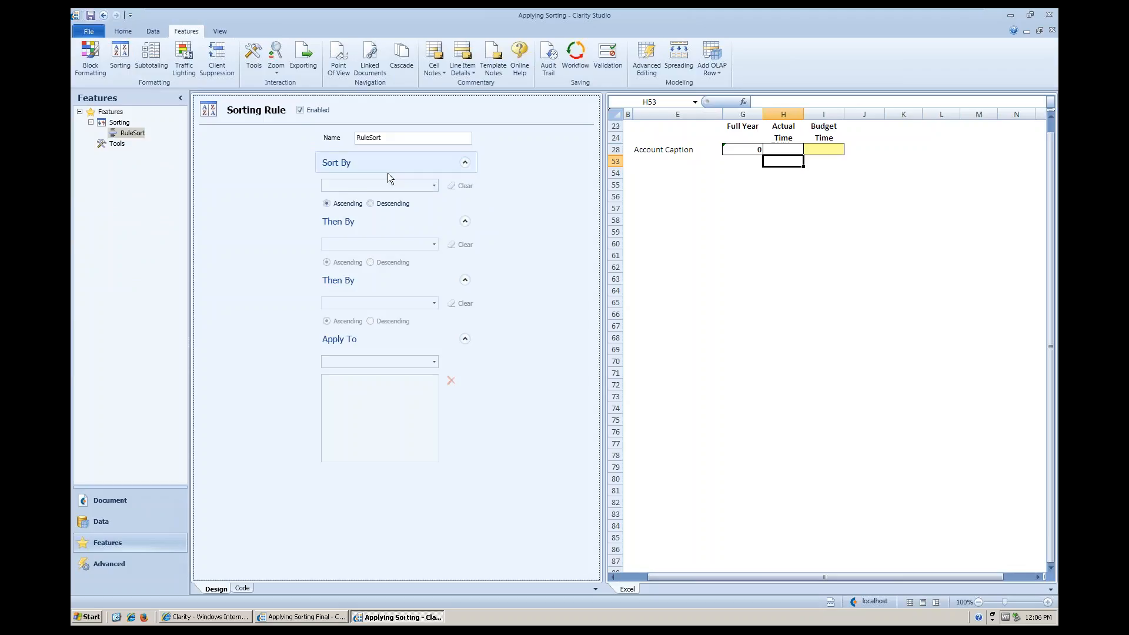
Set the rule's primary Sort By range to the Full Year column G, chosen as a range address.
click(435, 185)
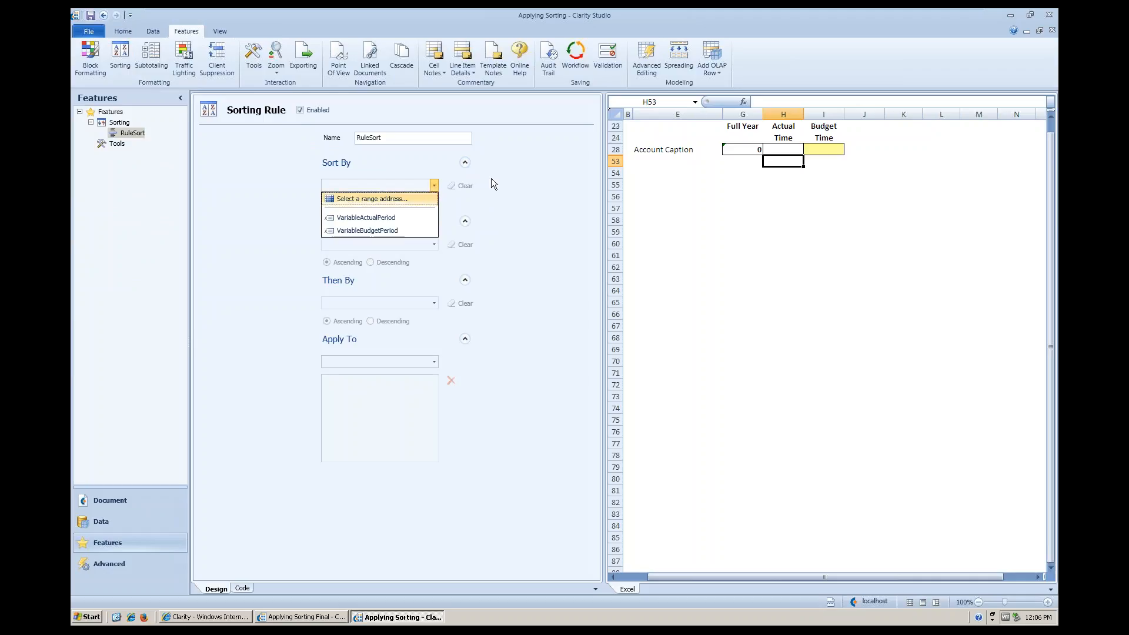
click(393, 199)
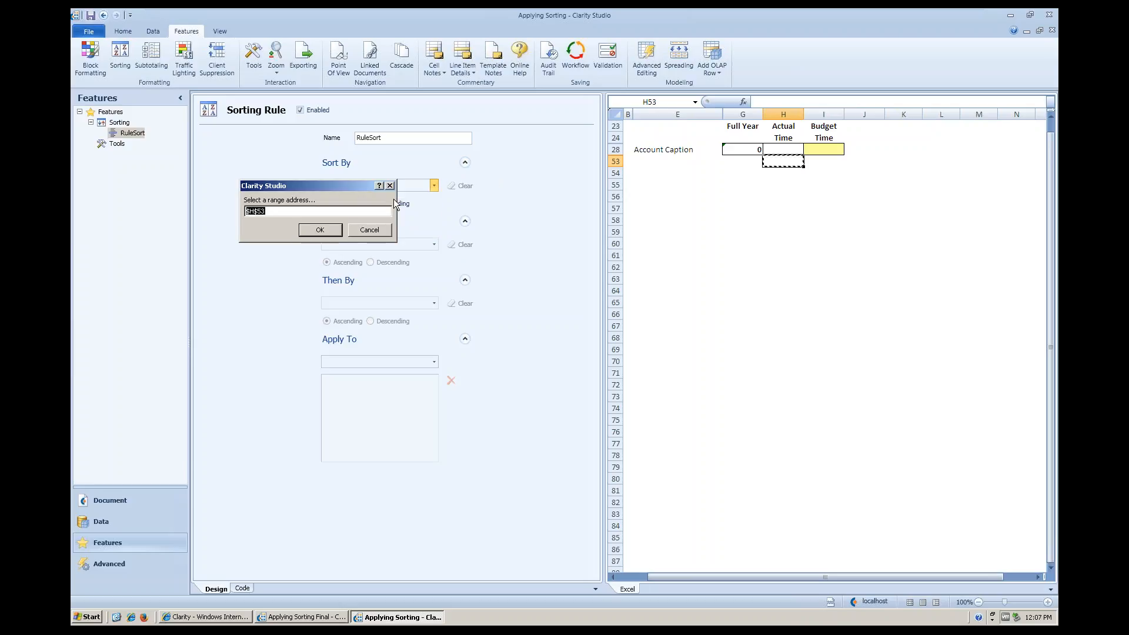
click(742, 114)
click(315, 230)
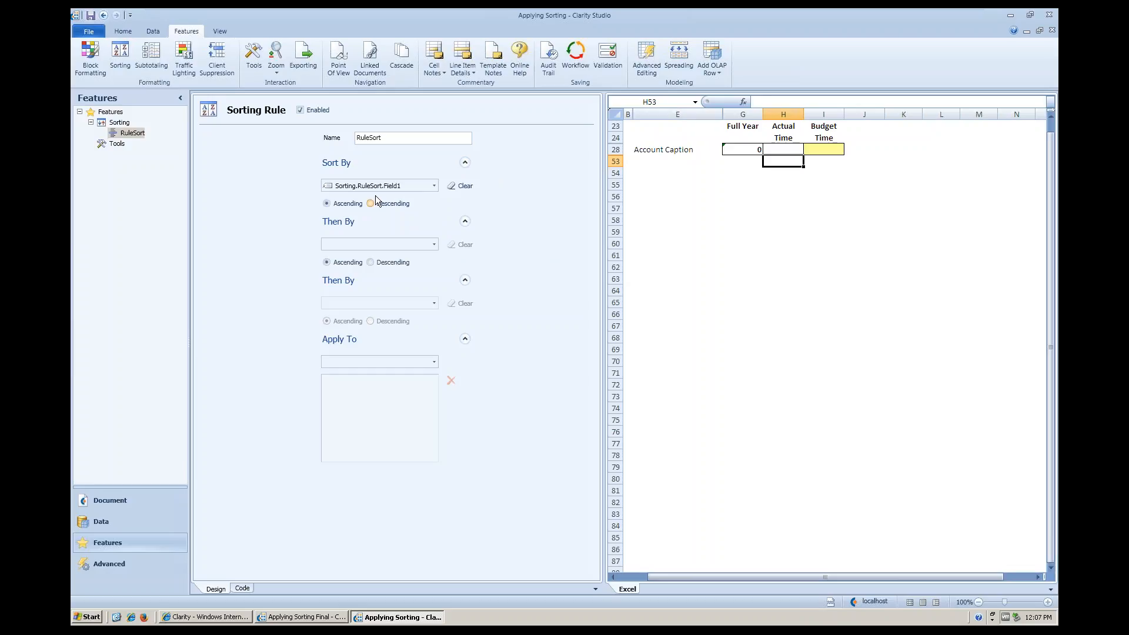
click(360, 189)
click(353, 244)
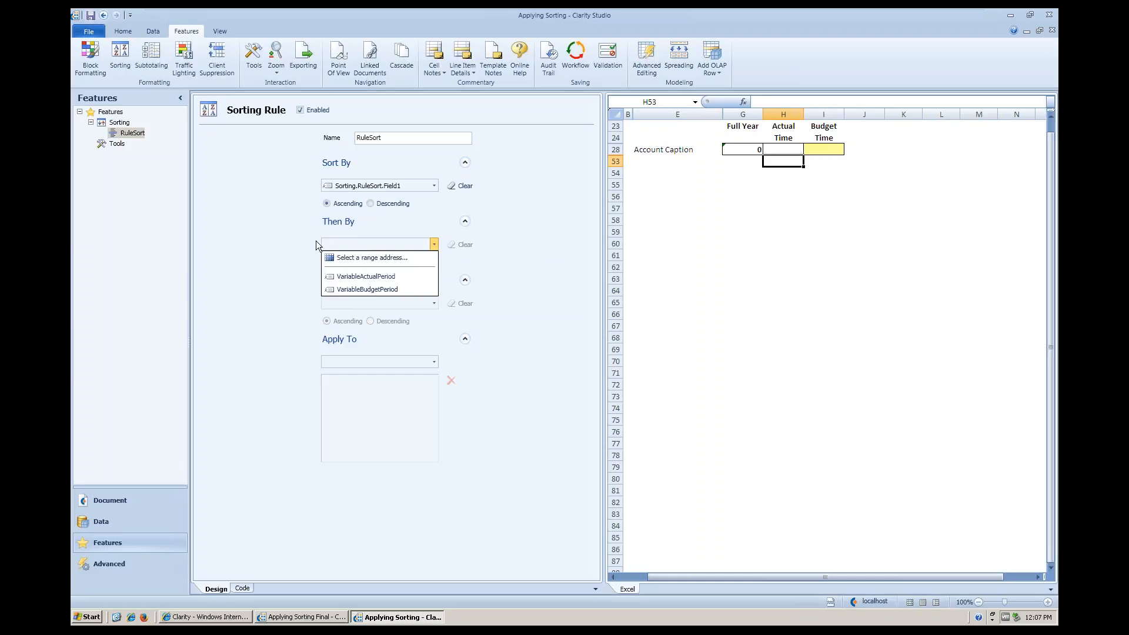
click(291, 254)
mouse_move(352, 187)
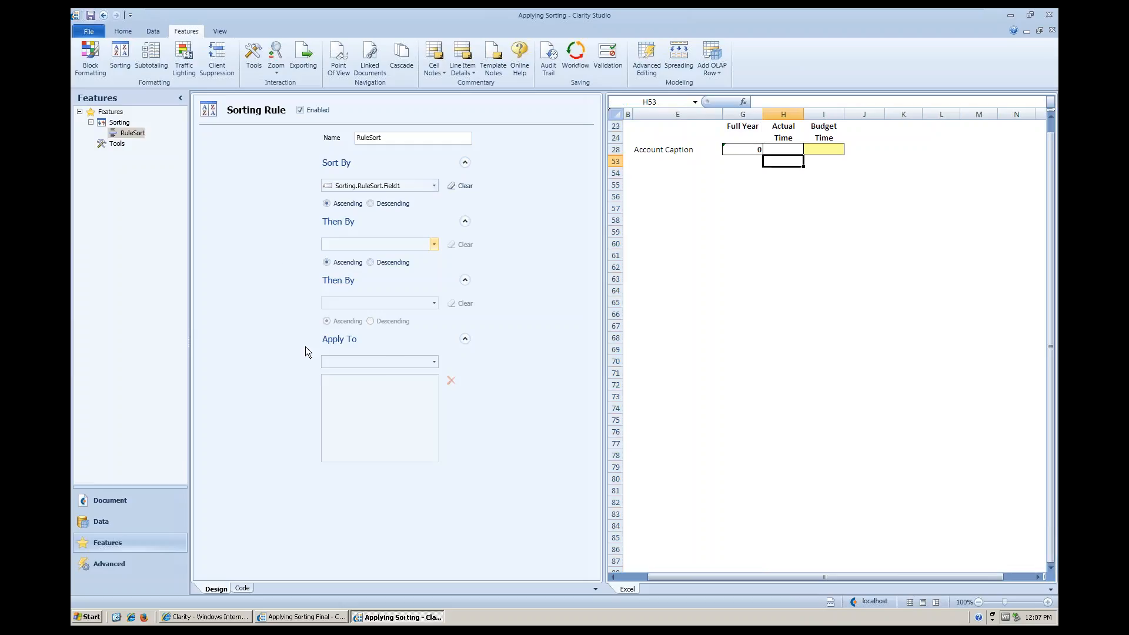
Apply the sorting rule to RowRangeAccount and save the template.
click(393, 362)
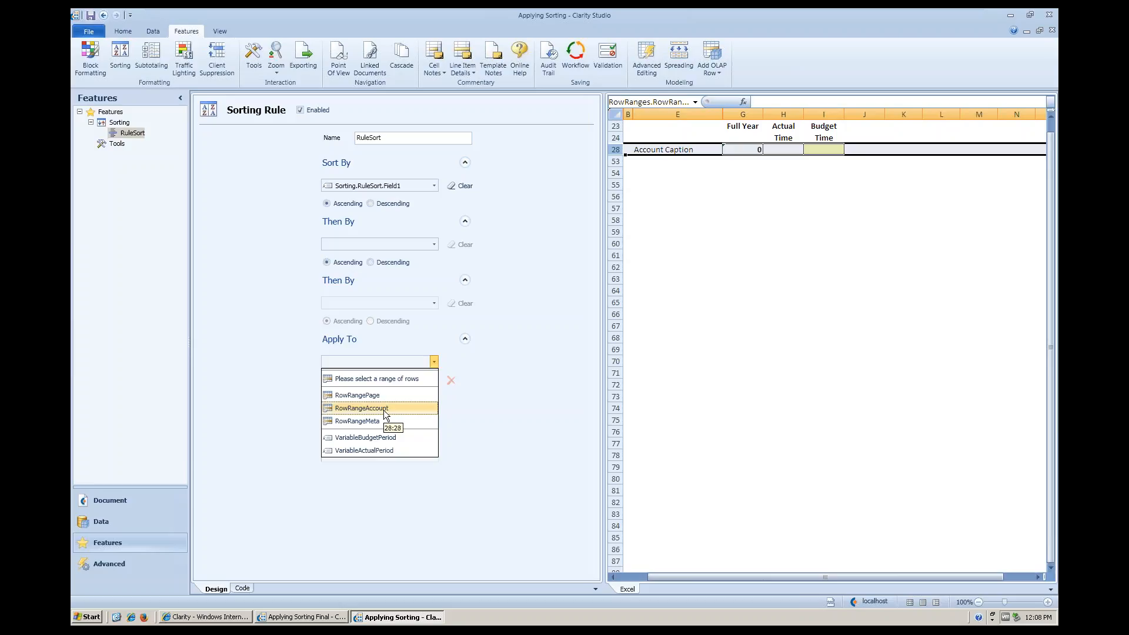
click(384, 409)
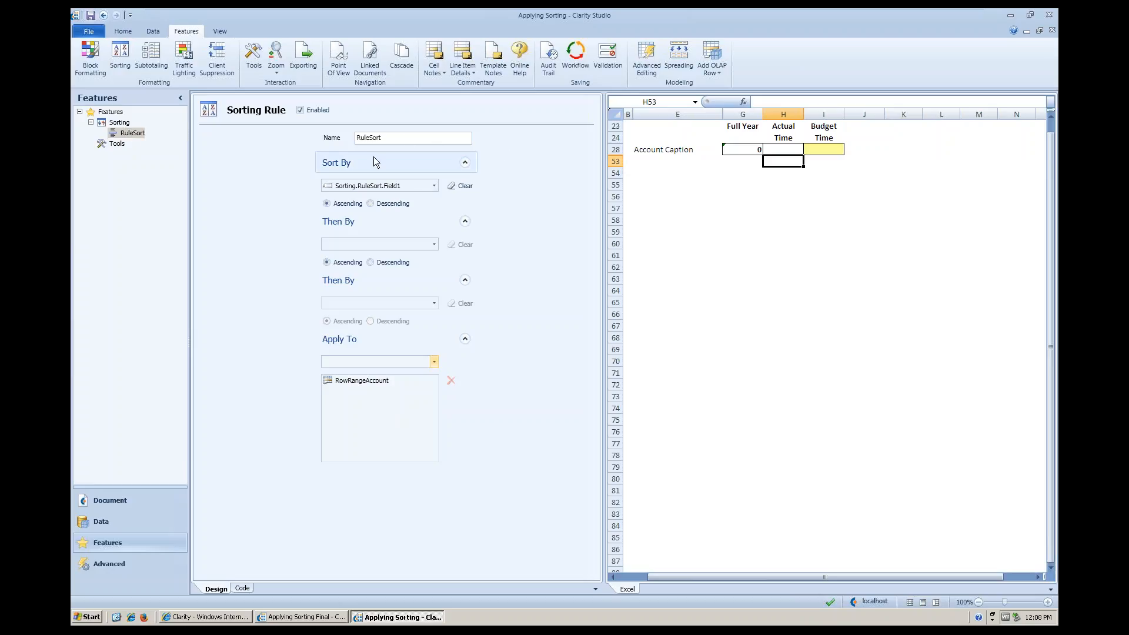
click(401, 187)
click(92, 18)
Switch to Clarity in Internet Explorer, open the Applying Sorting template with Aug as last actuals period, and check the Full Year order.
click(206, 617)
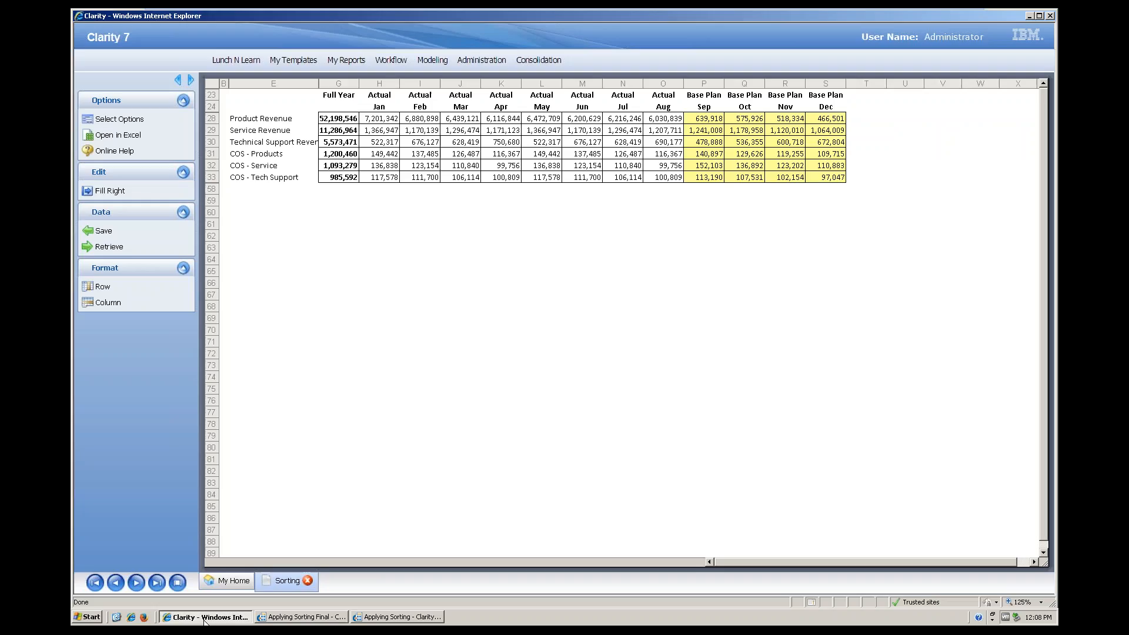
click(235, 60)
mouse_move(238, 75)
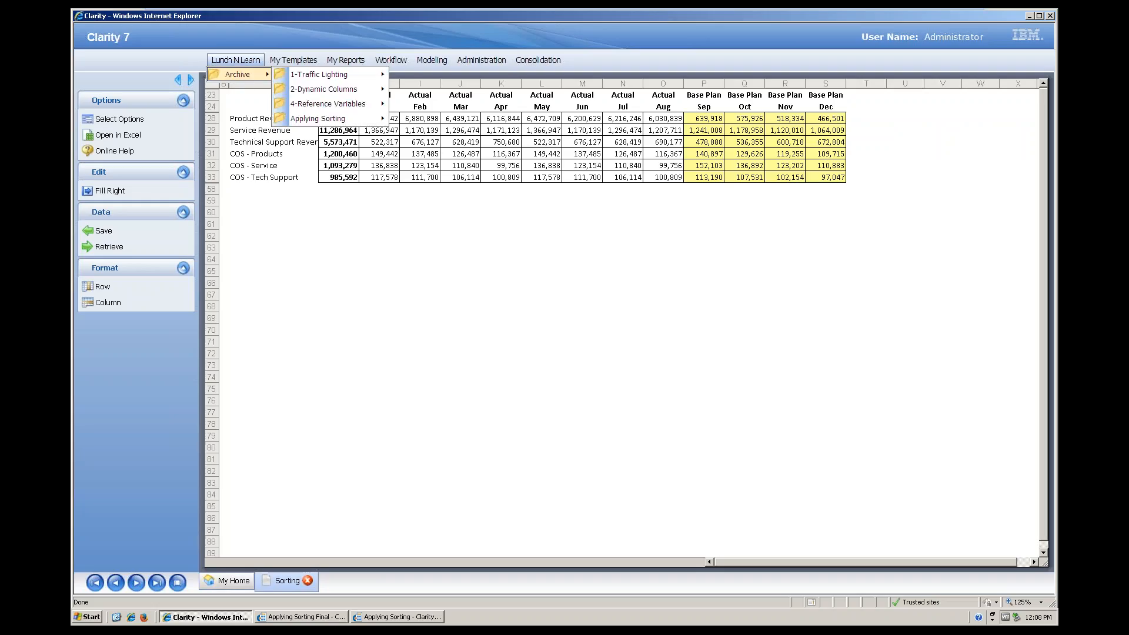
mouse_move(320, 117)
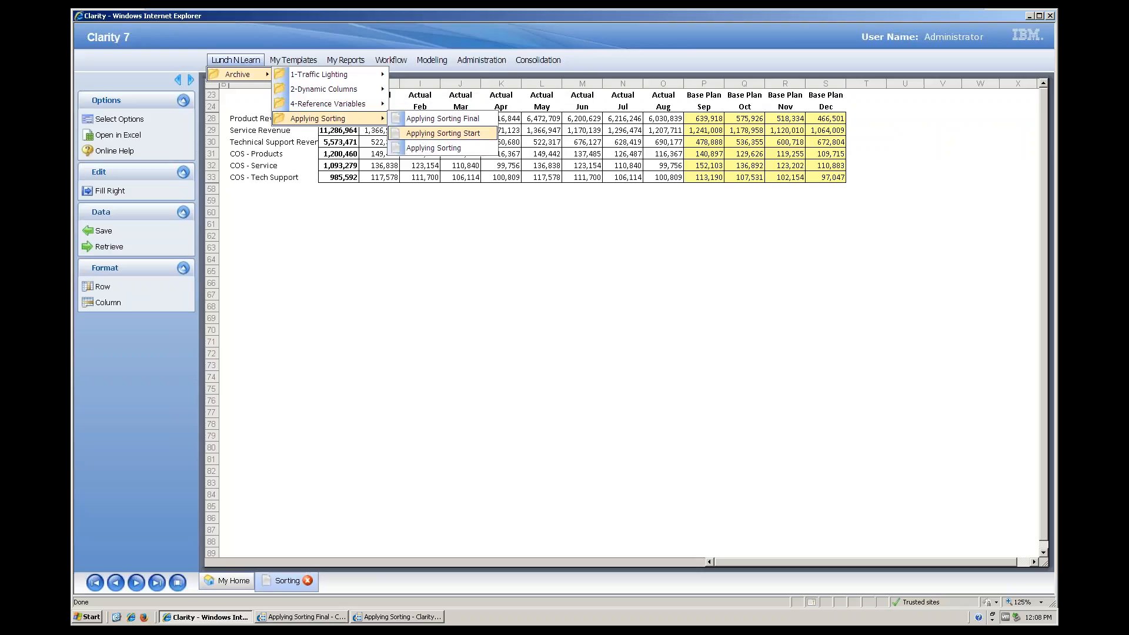
click(437, 148)
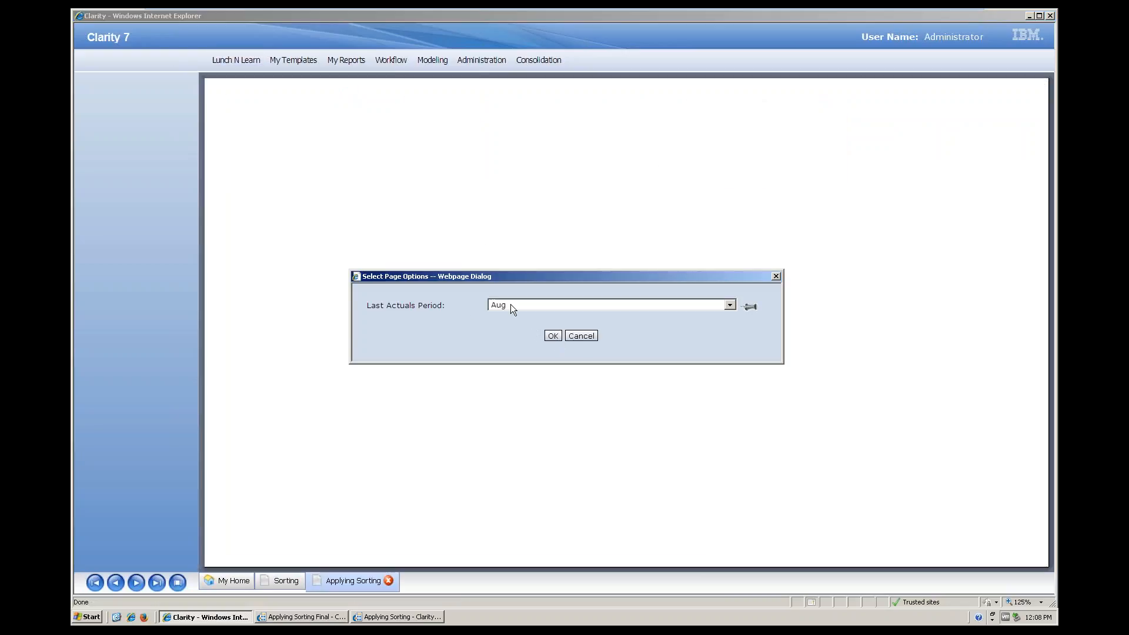
click(552, 337)
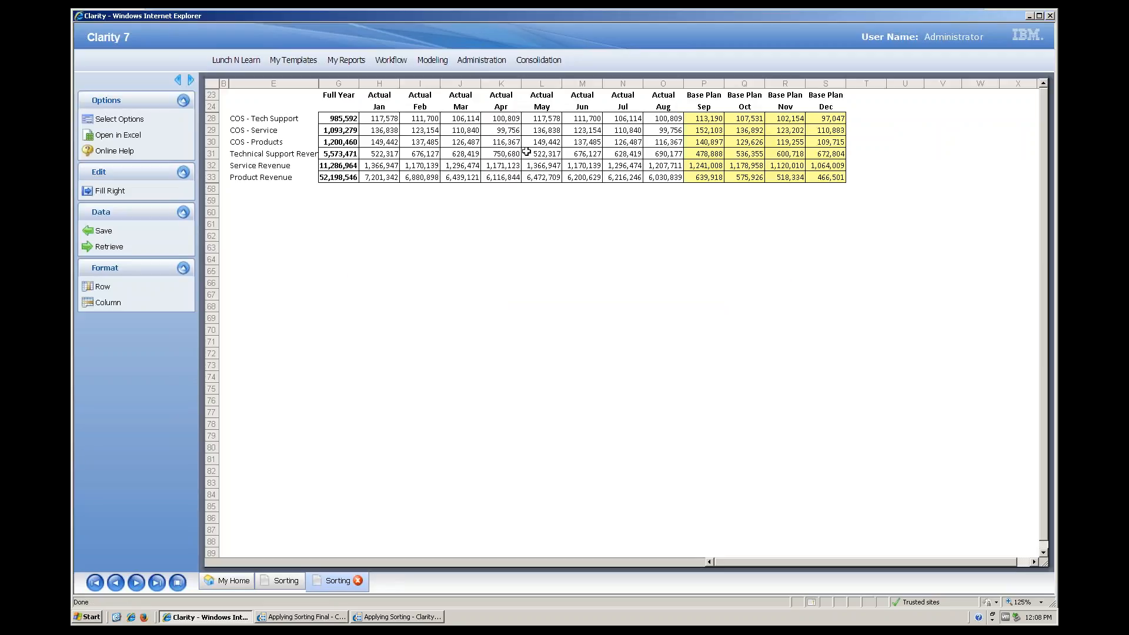
drag(344, 118, 346, 177)
click(347, 236)
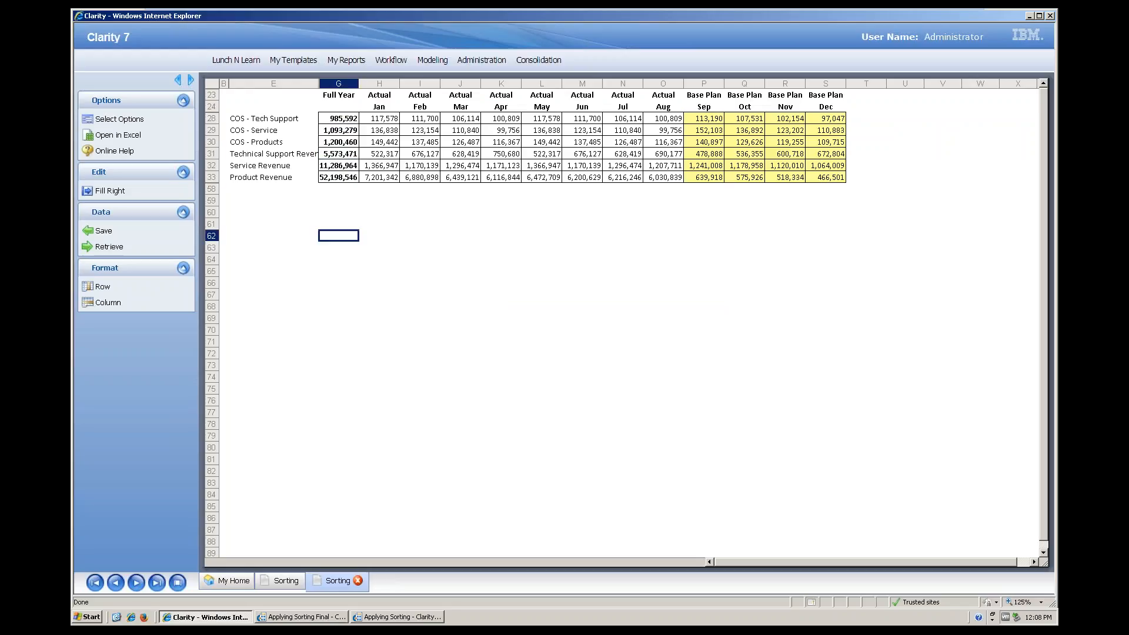
Switch back to Clarity Studio, set RuleSort's primary sort order to Descending, and save the template.
click(398, 616)
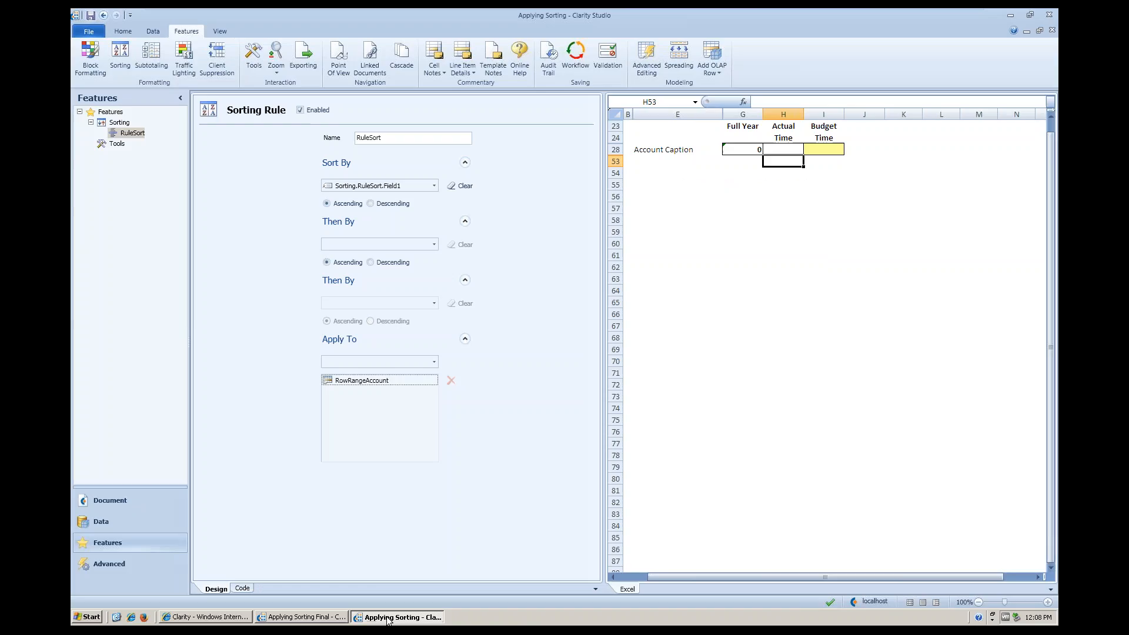
click(378, 204)
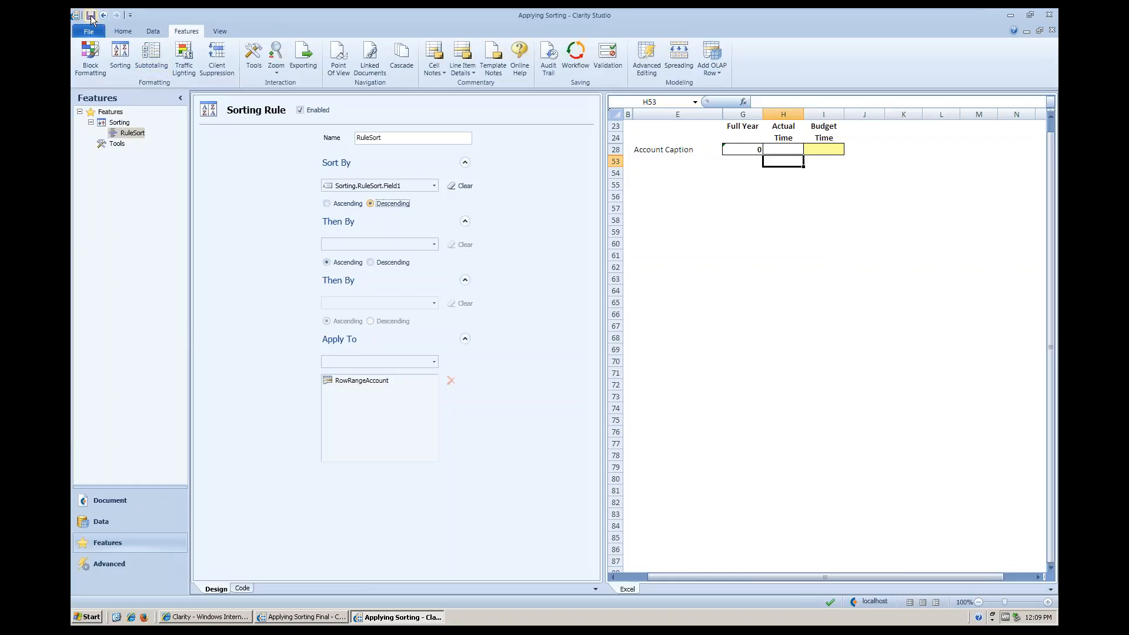
key(Tab)
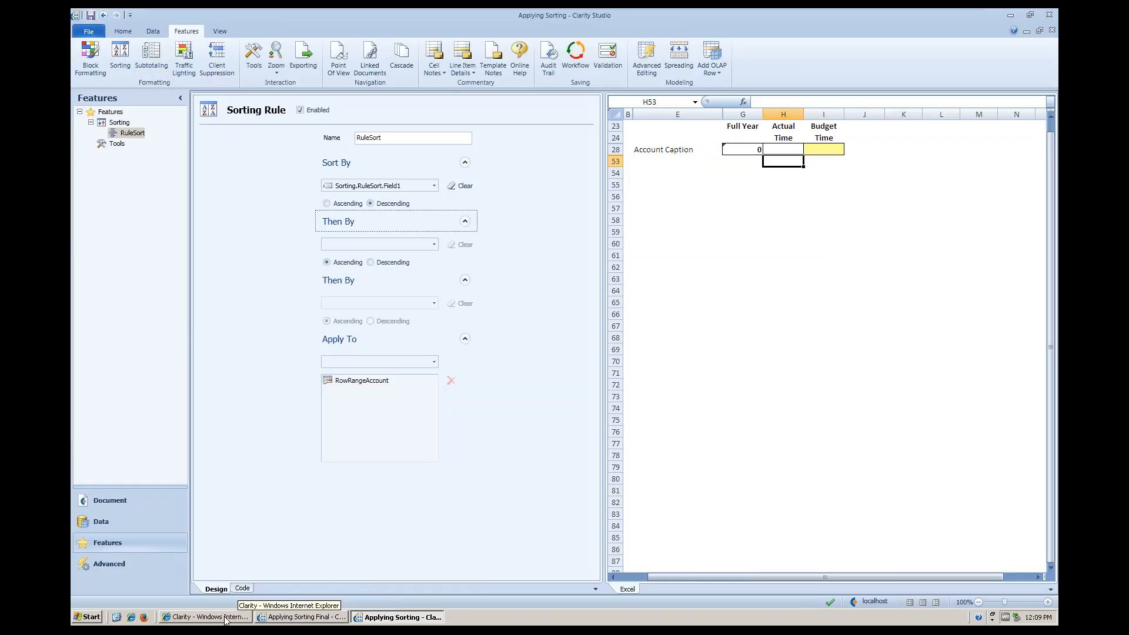
Switch to Clarity in Internet Explorer, reopen Applying Sorting with the default page option, and check the Full Year column's row order.
click(204, 617)
click(235, 60)
mouse_move(237, 74)
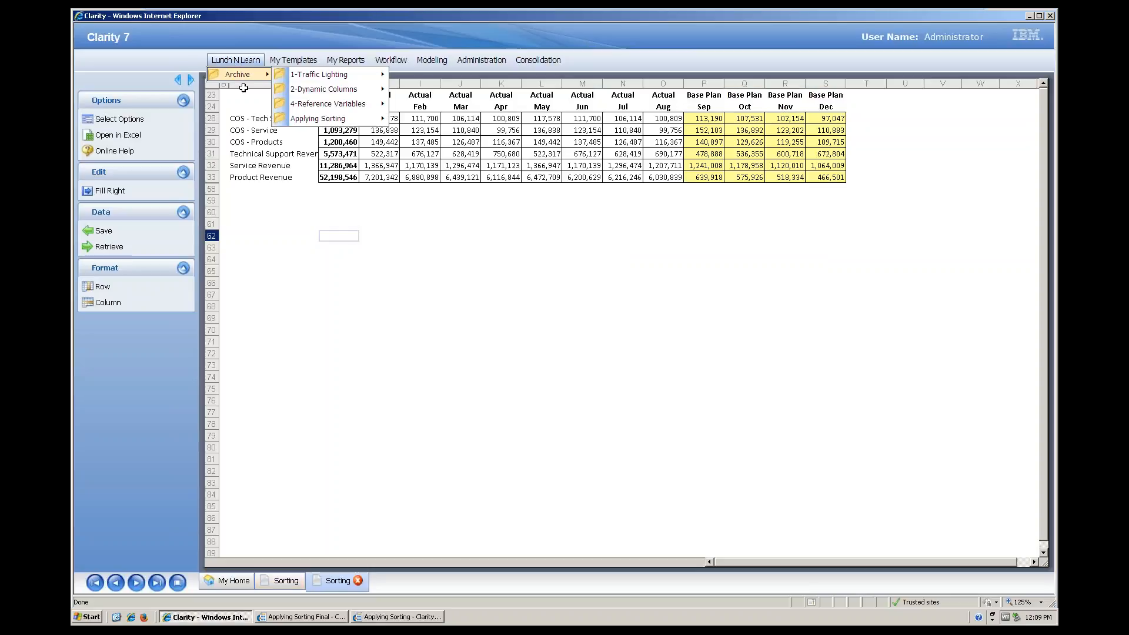
mouse_move(351, 122)
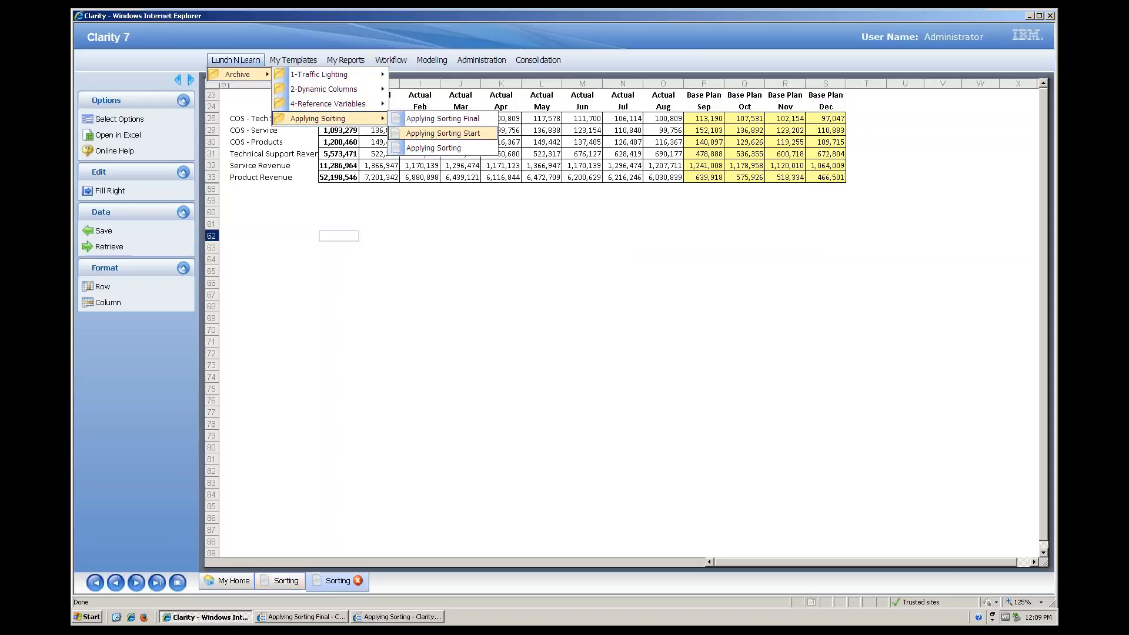
click(428, 147)
click(551, 335)
drag(334, 118, 338, 173)
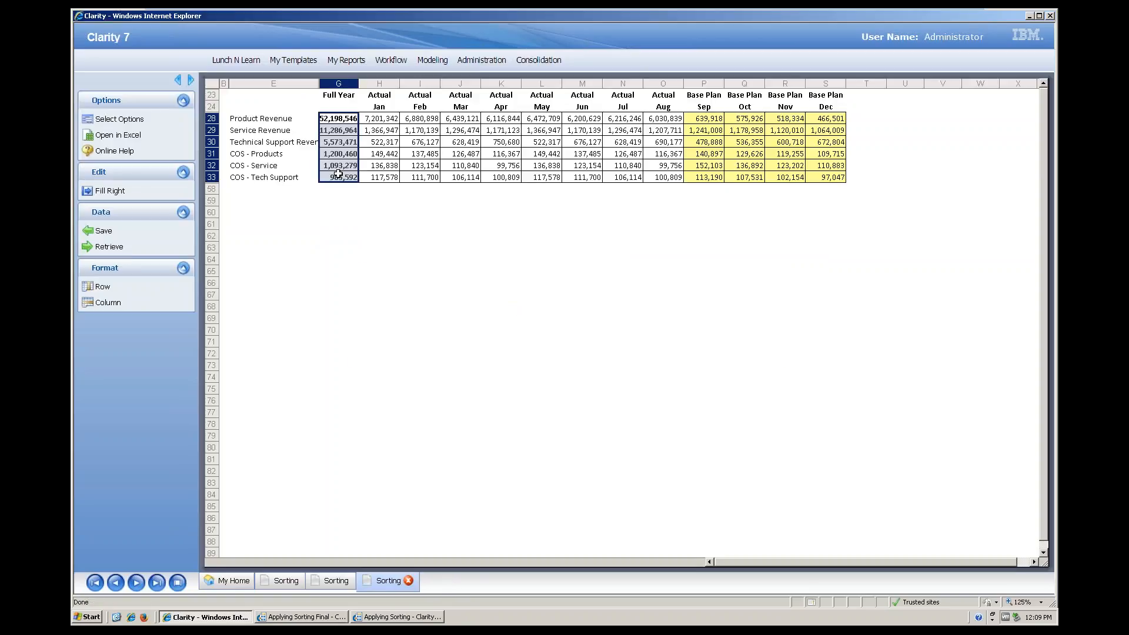
click(369, 167)
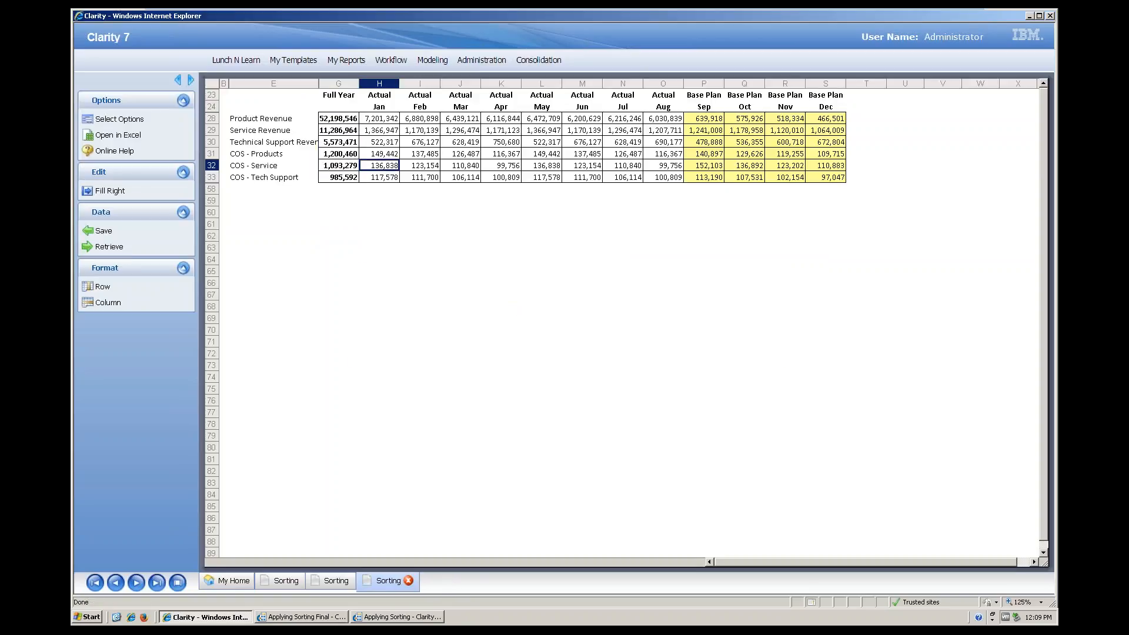
click(338, 95)
drag(338, 95, 340, 217)
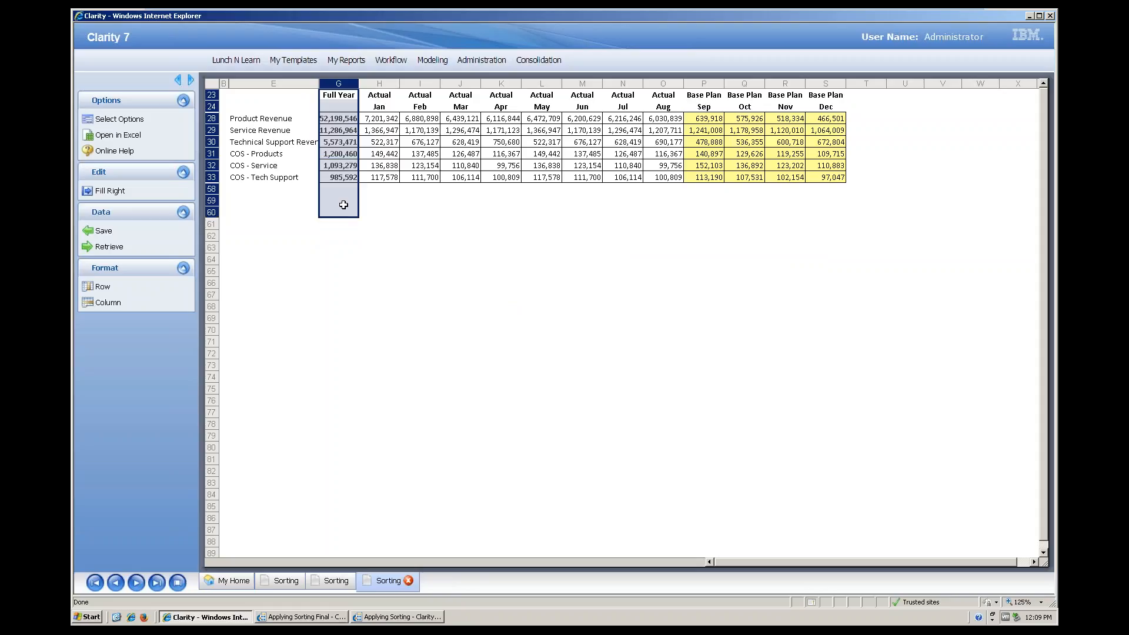
click(347, 117)
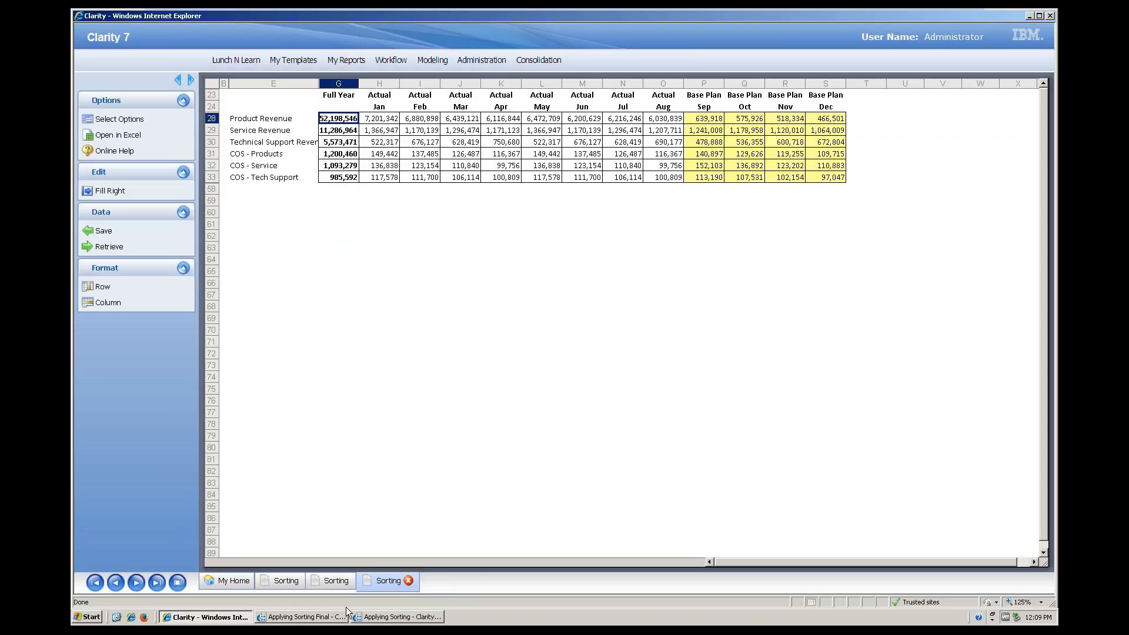
Switch to Clarity Studio and inspect the formula in the Full Year cell of the account row.
click(386, 617)
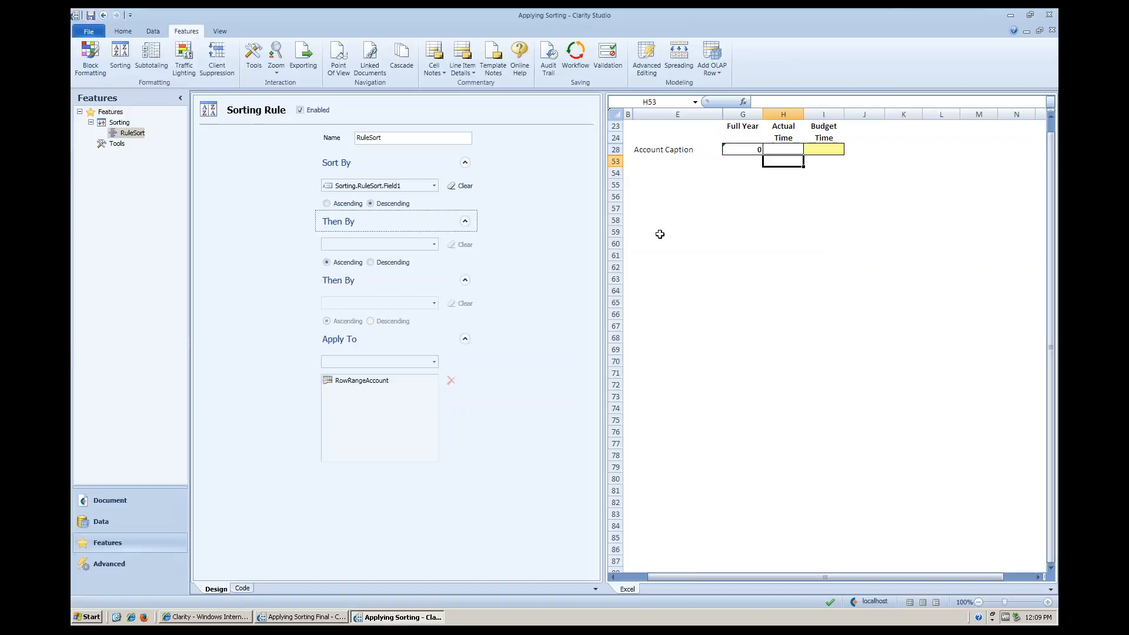
click(735, 149)
drag(810, 102, 755, 102)
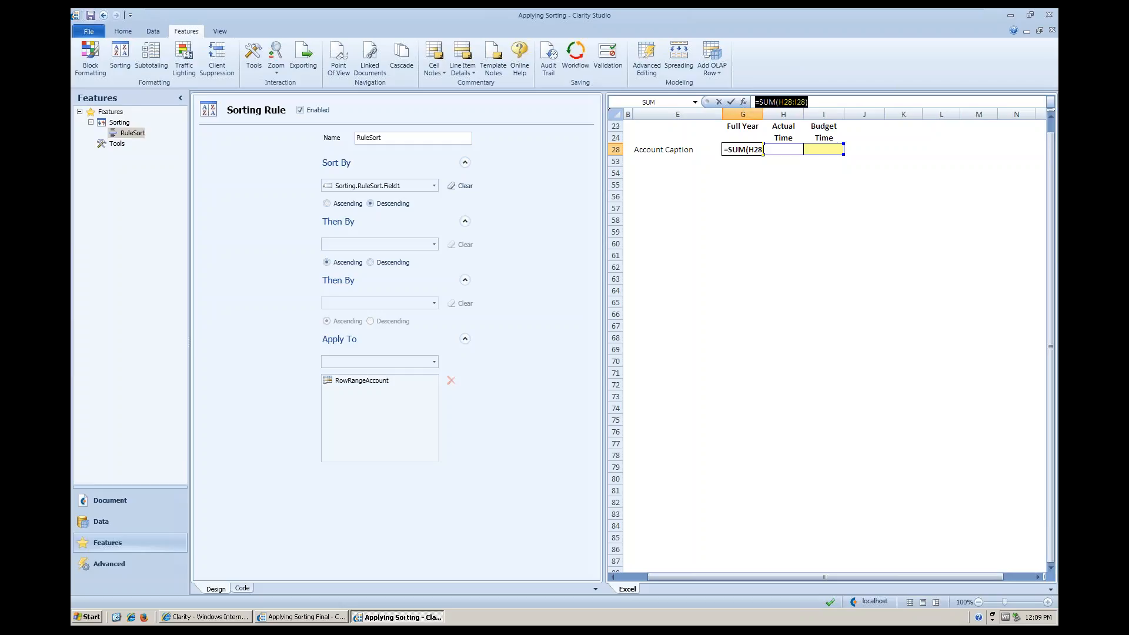
key(Return)
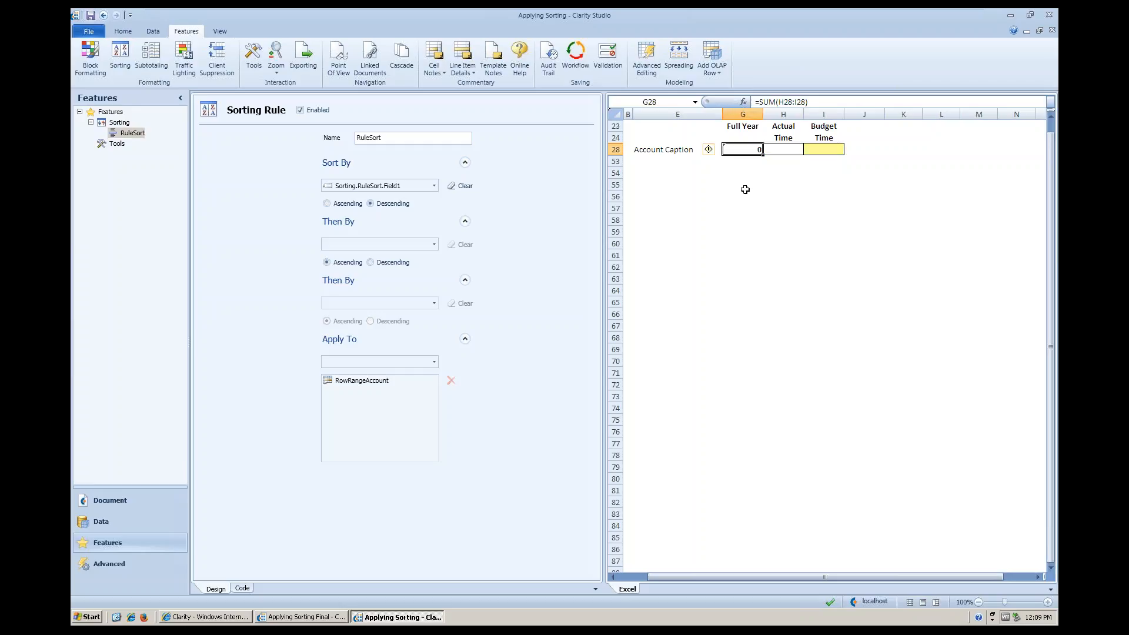
click(738, 176)
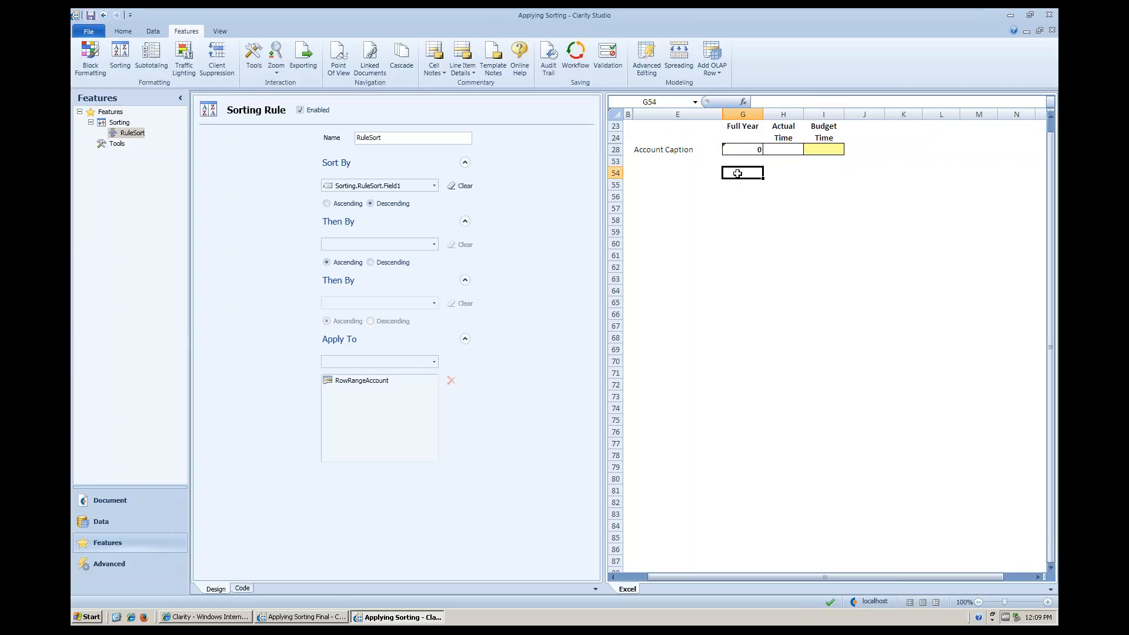
Enable the Sort Rows edit tool for both the toolbox and the right-click menu, and save the template.
click(117, 146)
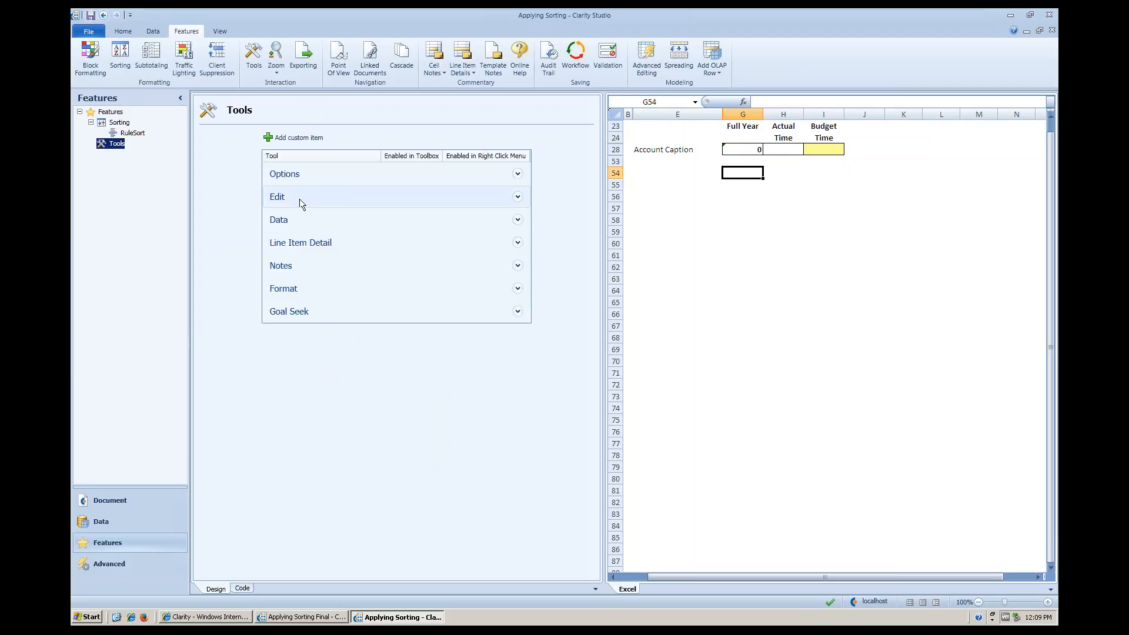
click(292, 178)
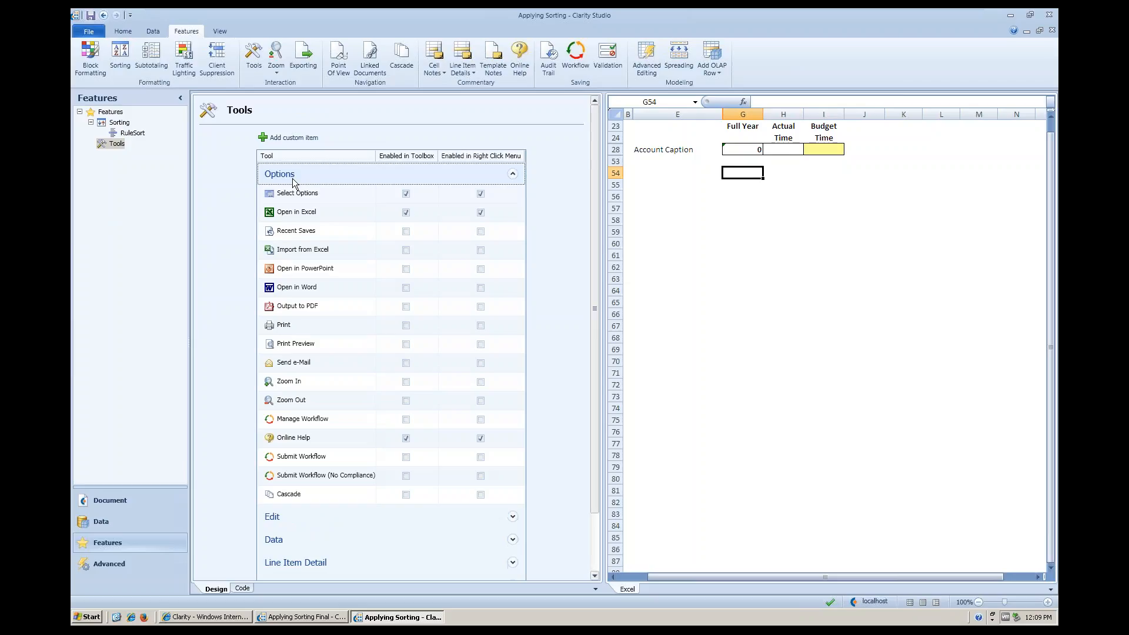
click(287, 175)
click(296, 220)
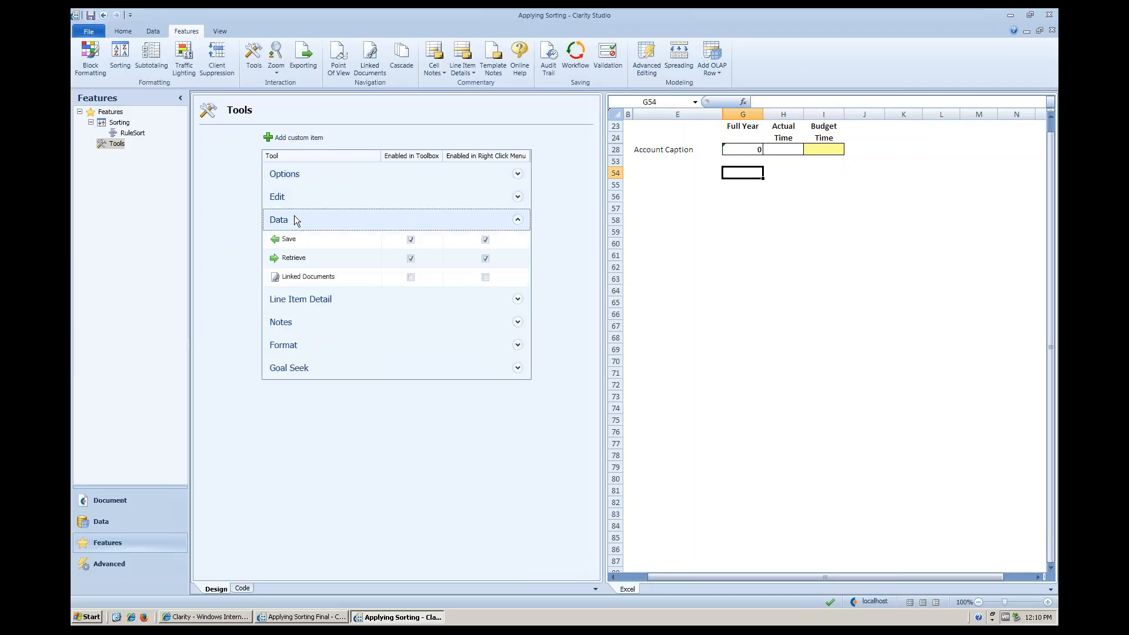
click(288, 197)
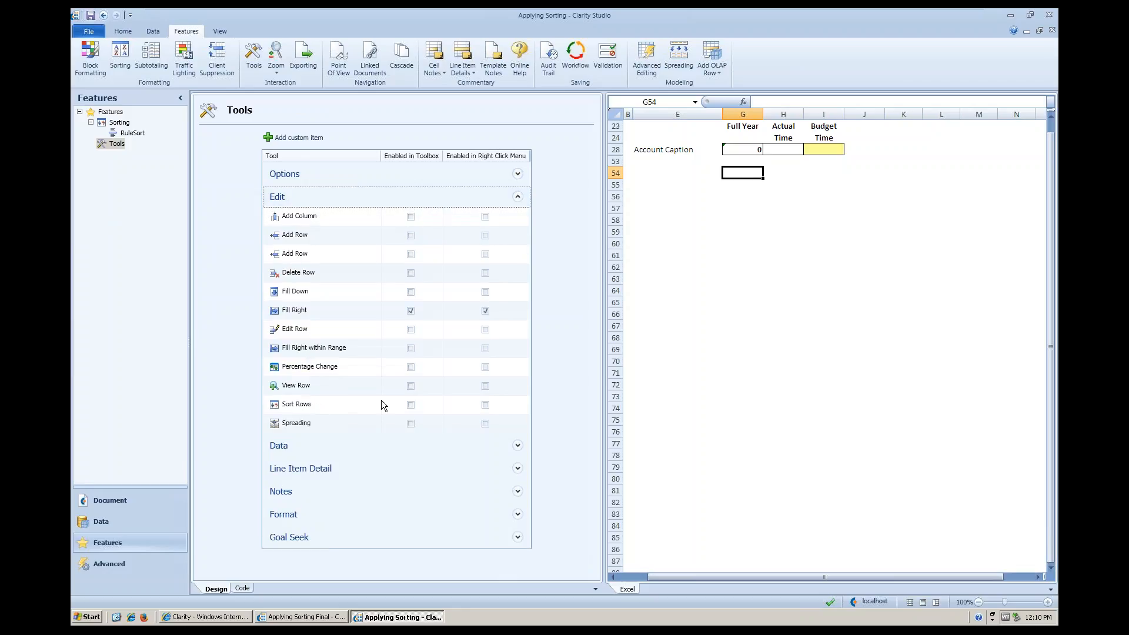
click(408, 406)
click(485, 405)
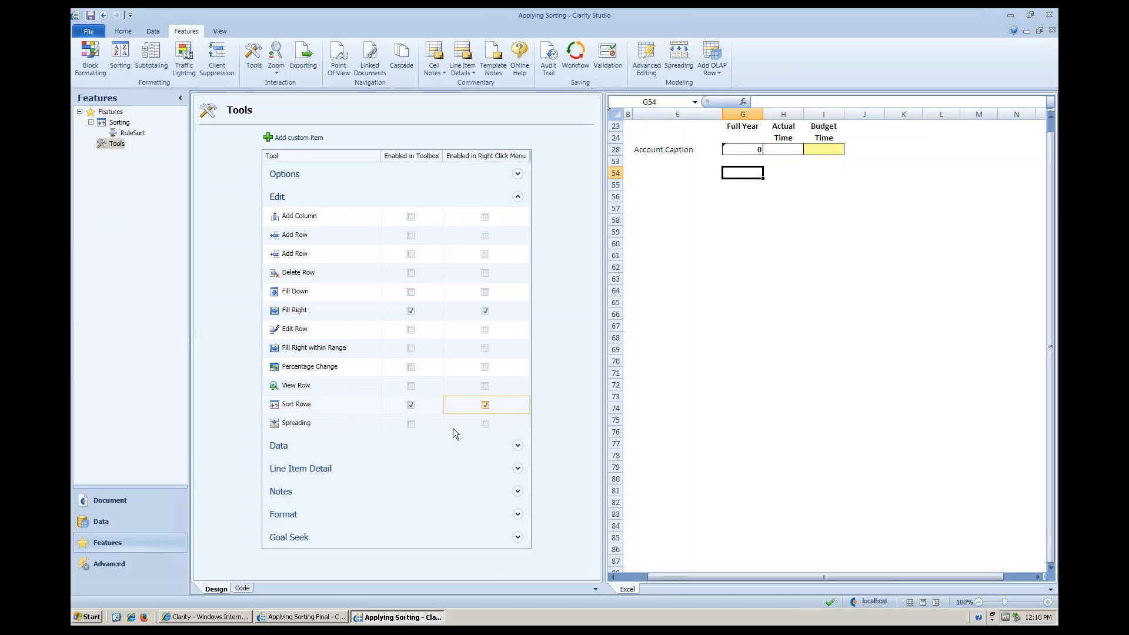
click(91, 16)
Switch to Clarity in Internet Explorer and reopen the Applying Sorting template from the Lunch N Learn archive with Aug as last actuals period.
click(280, 615)
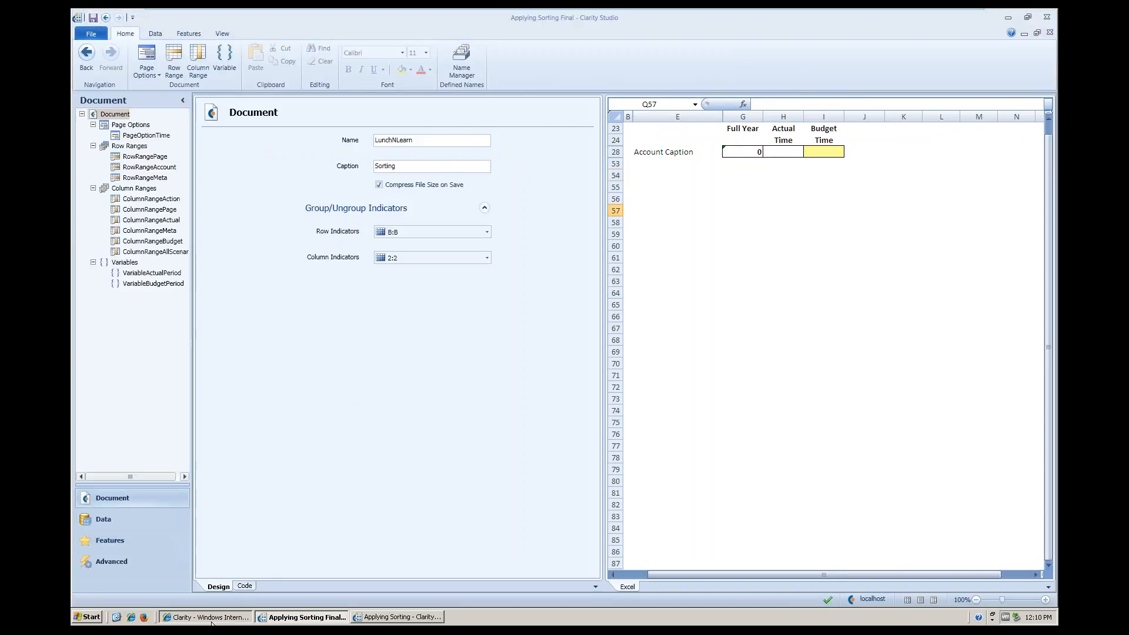
click(211, 616)
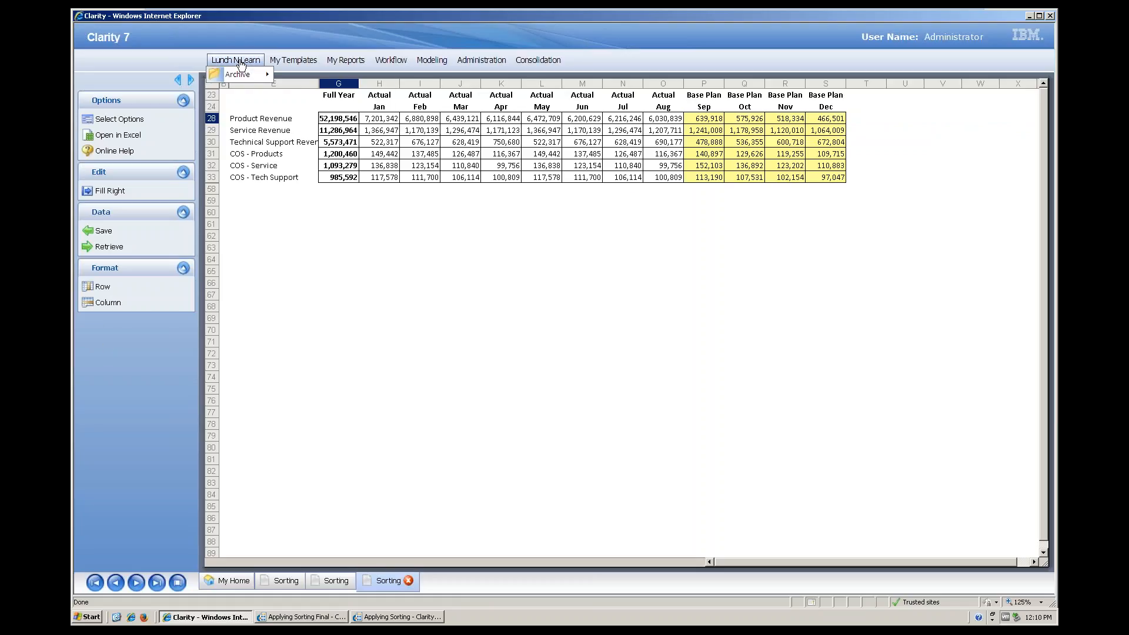
mouse_move(244, 74)
mouse_move(329, 119)
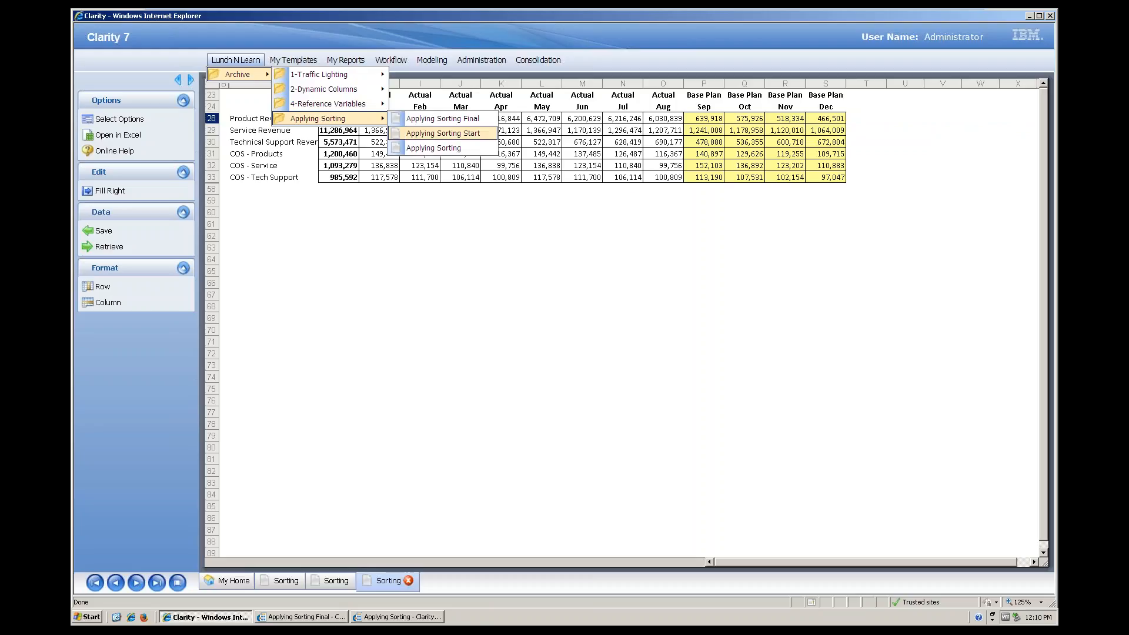
click(440, 149)
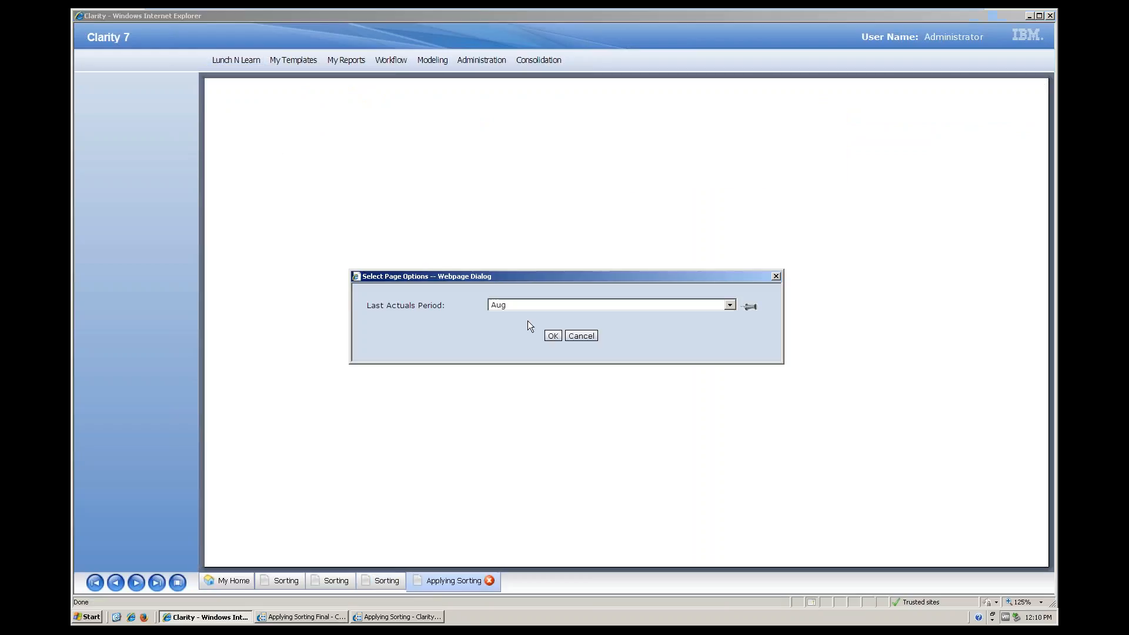
click(552, 335)
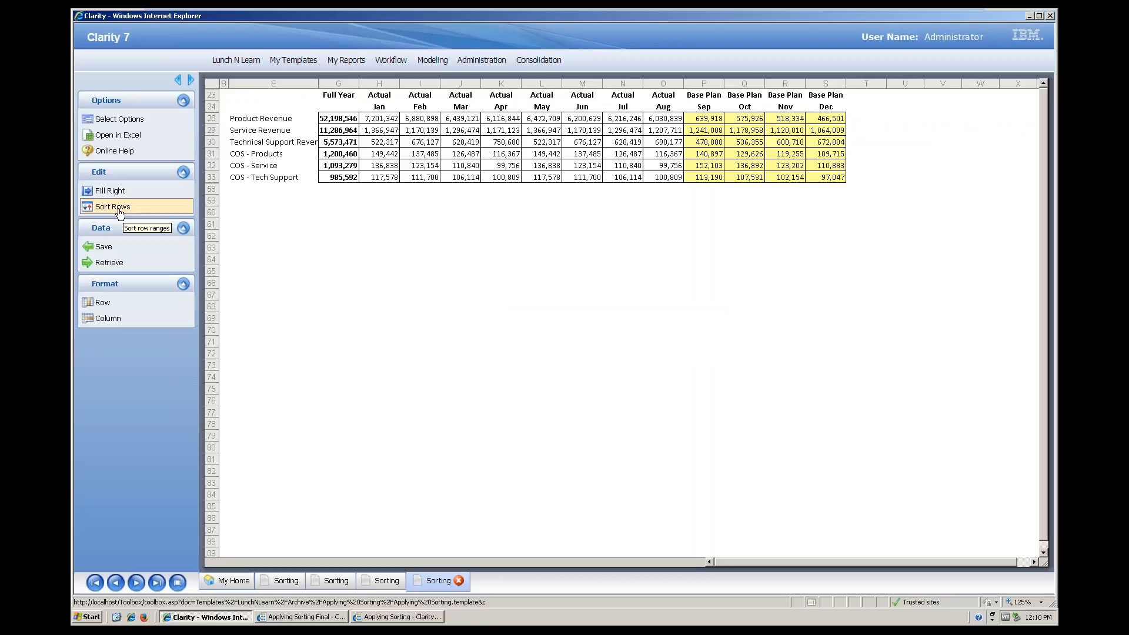
Sort the account rows in ascending order by the Base Plan Sep column and check the column's values.
click(709, 130)
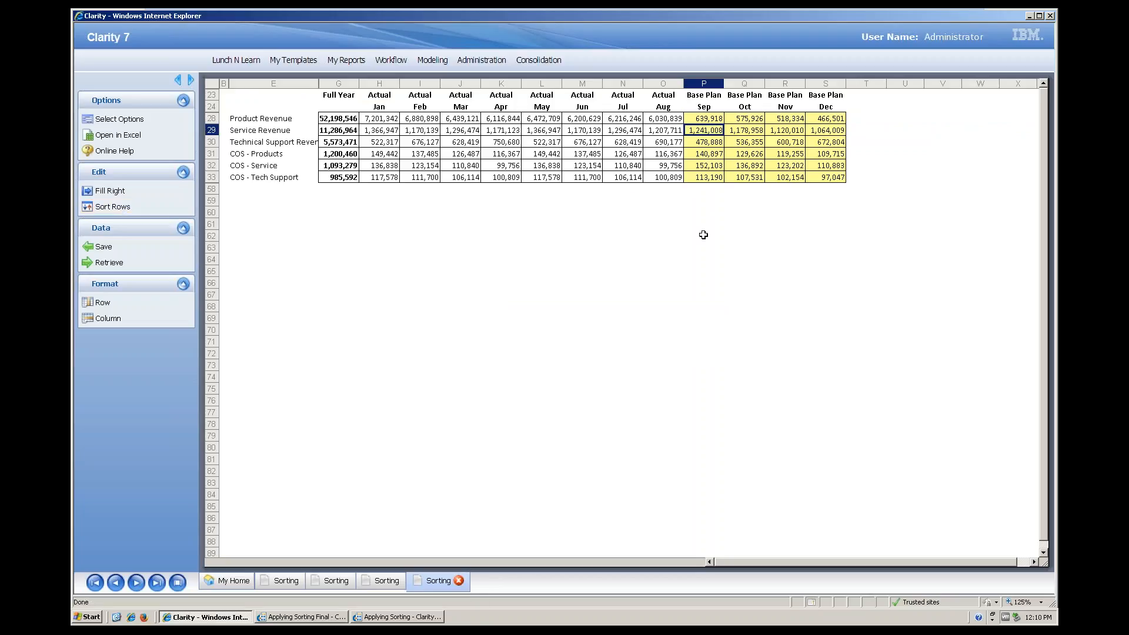
click(112, 206)
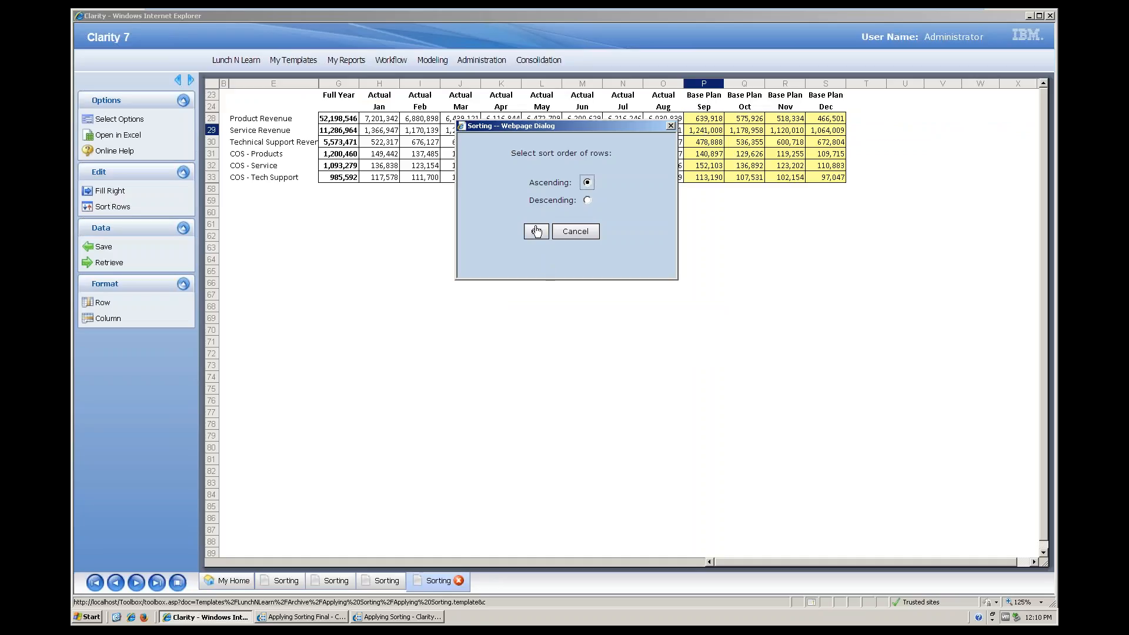
click(536, 232)
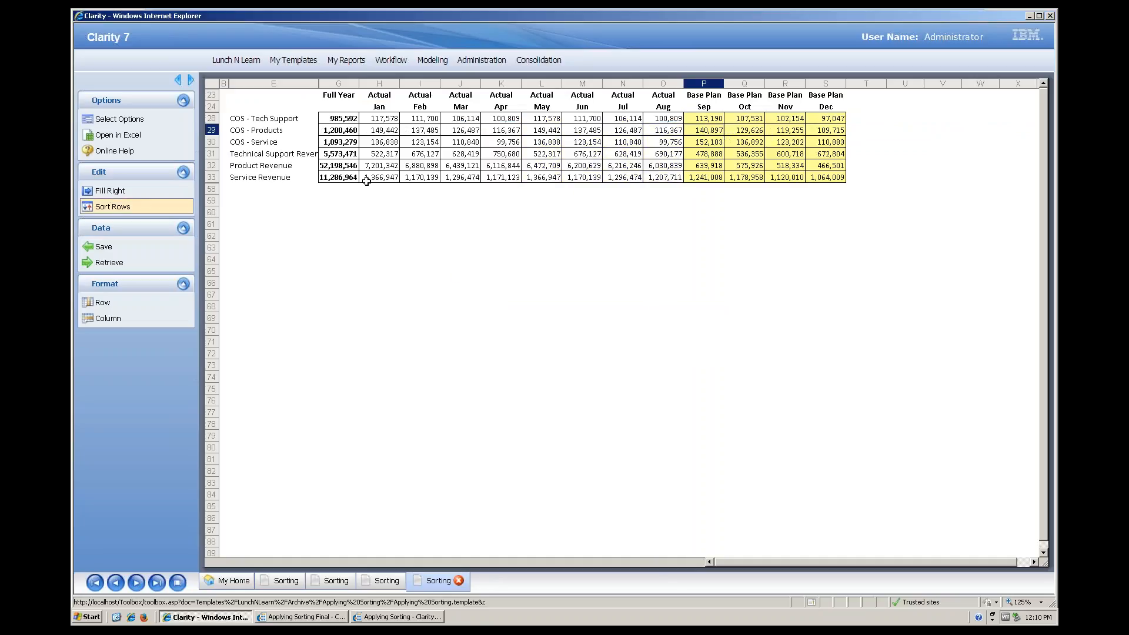
drag(710, 121, 703, 178)
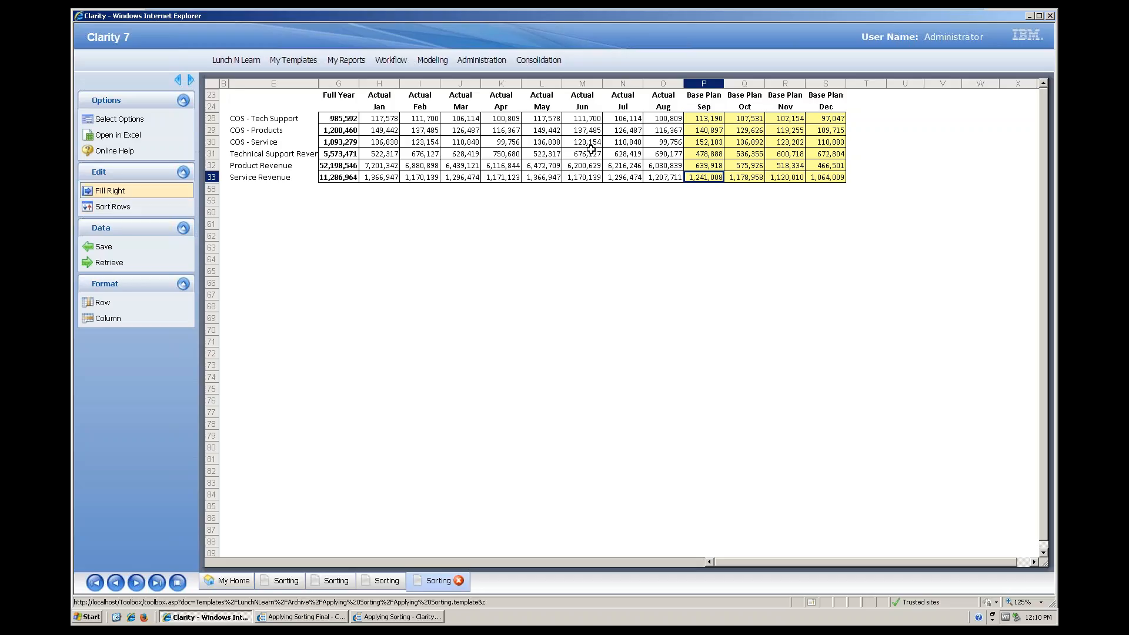
Sort the account rows in descending order by the Base Plan Sep column.
click(708, 130)
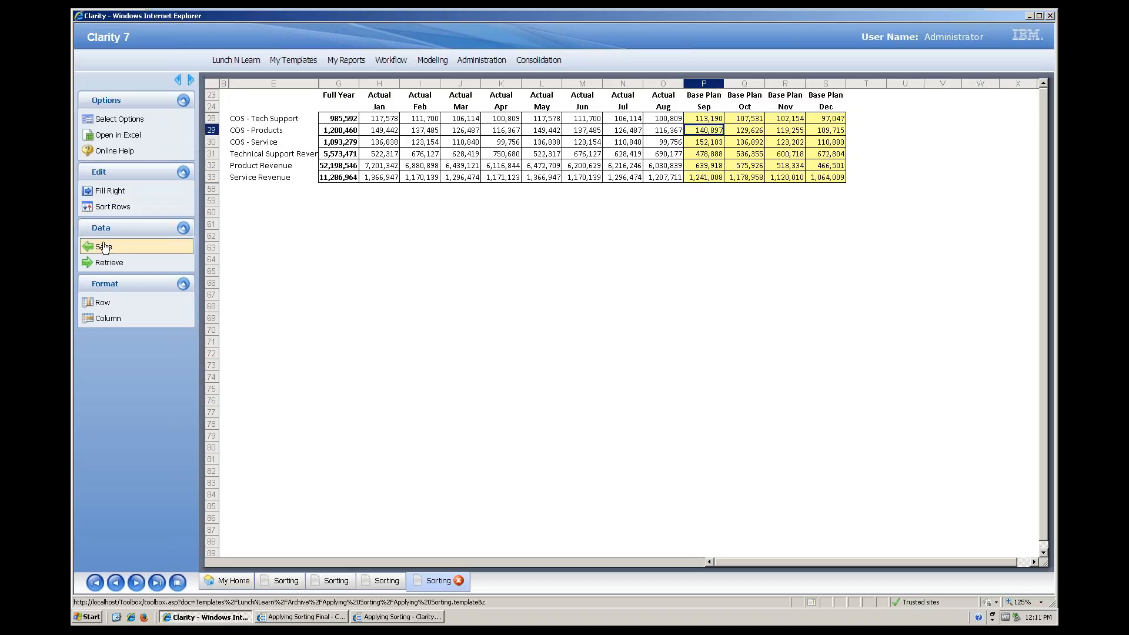
click(113, 206)
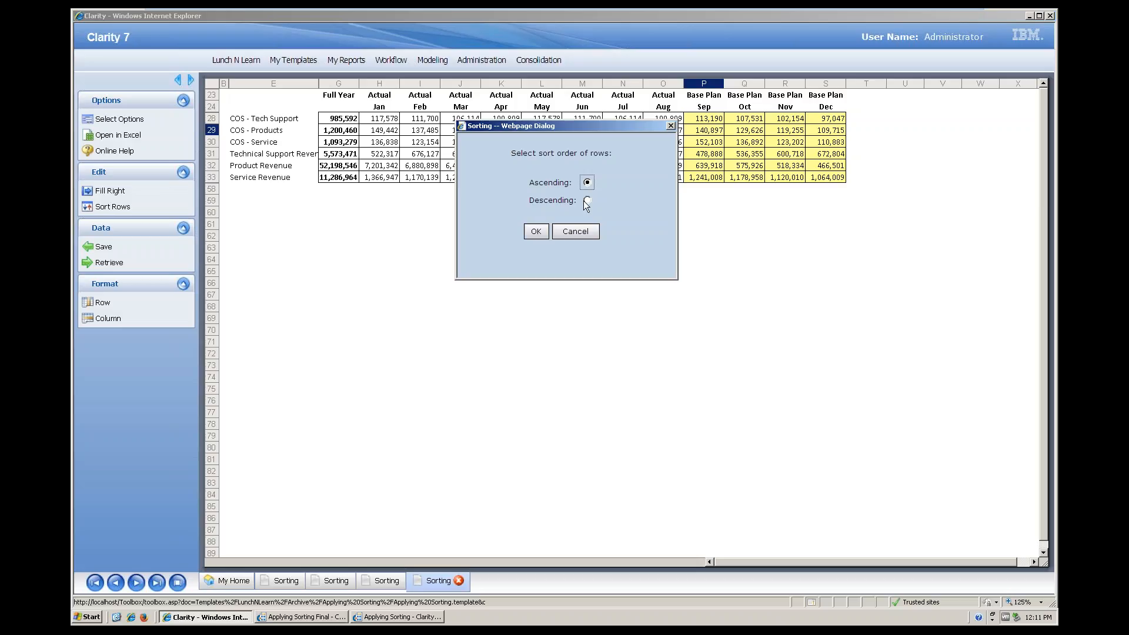
click(536, 232)
click(709, 118)
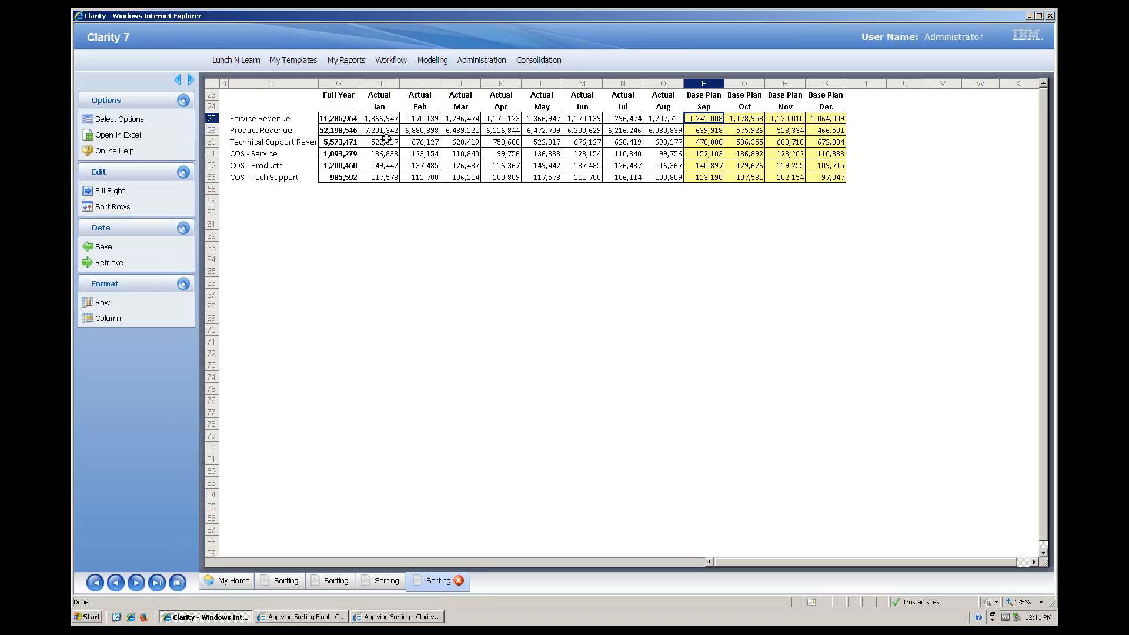
Sort the account rows in descending order by the Full Year column.
click(336, 129)
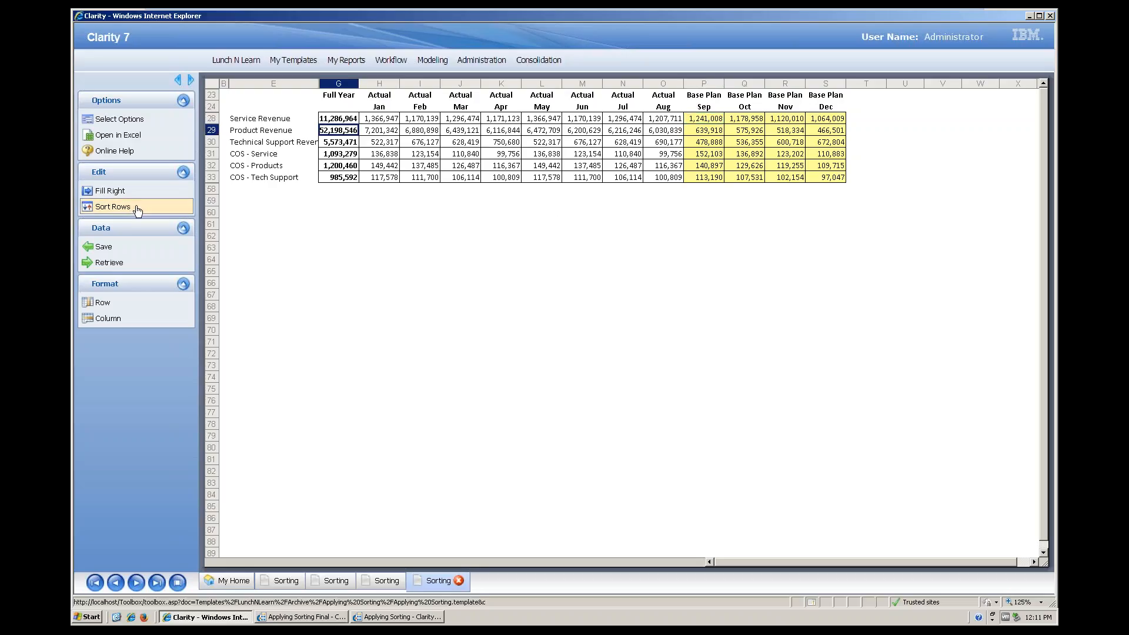
click(112, 207)
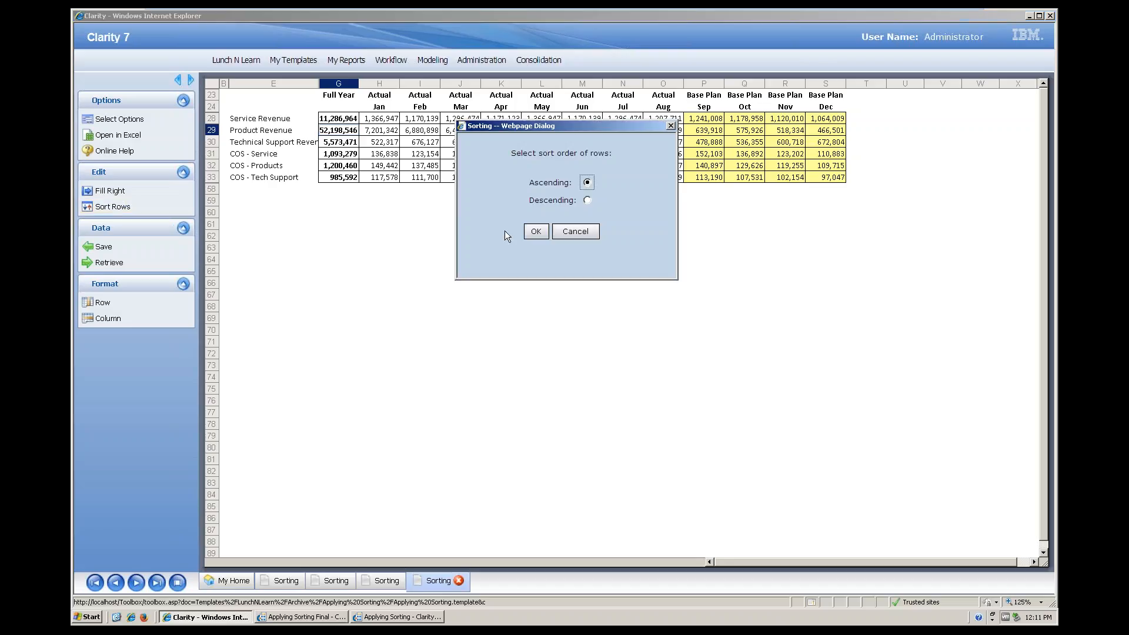
click(587, 200)
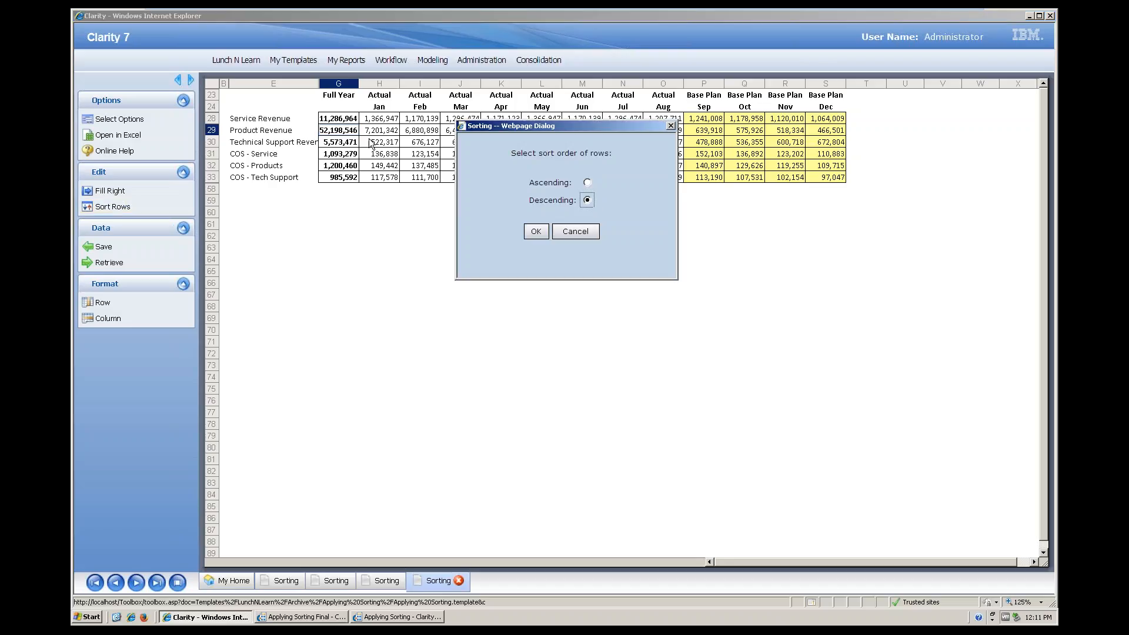
click(536, 231)
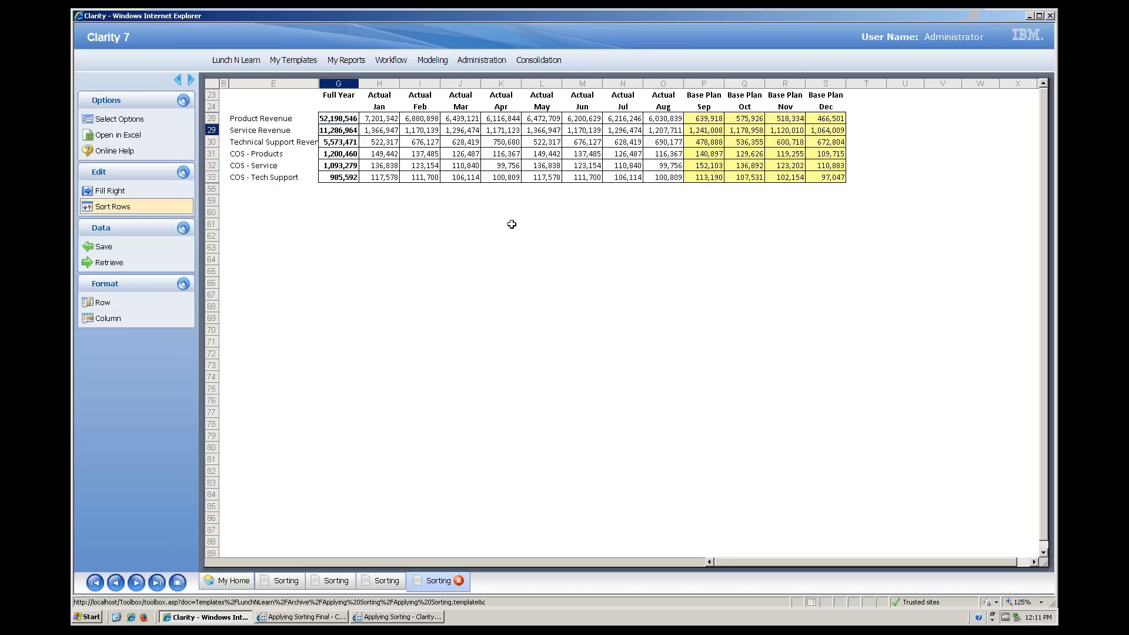
click(340, 118)
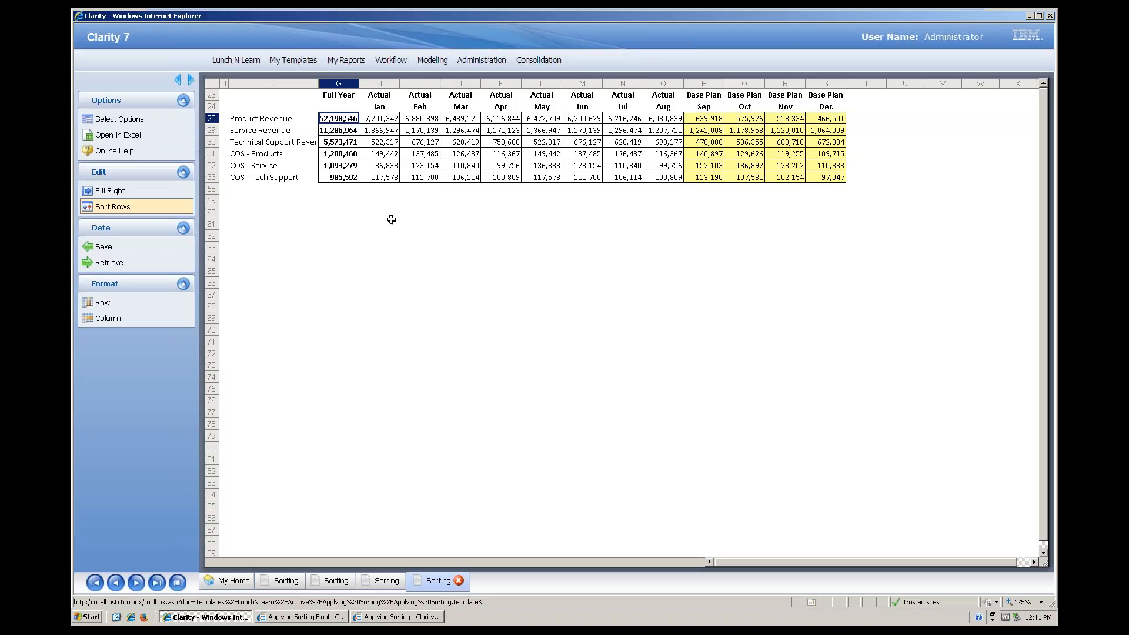
Switch to Clarity Studio and review the RuleSort sorting rule and the Sort Rows setting among the Edit tools.
click(383, 617)
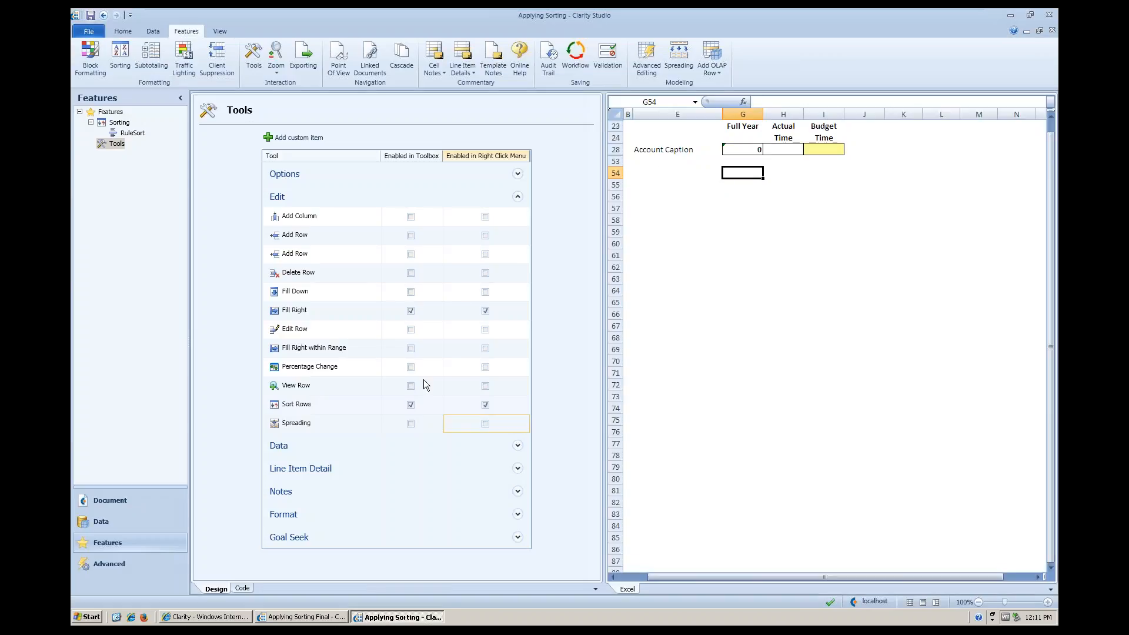
click(292, 618)
click(394, 617)
click(115, 122)
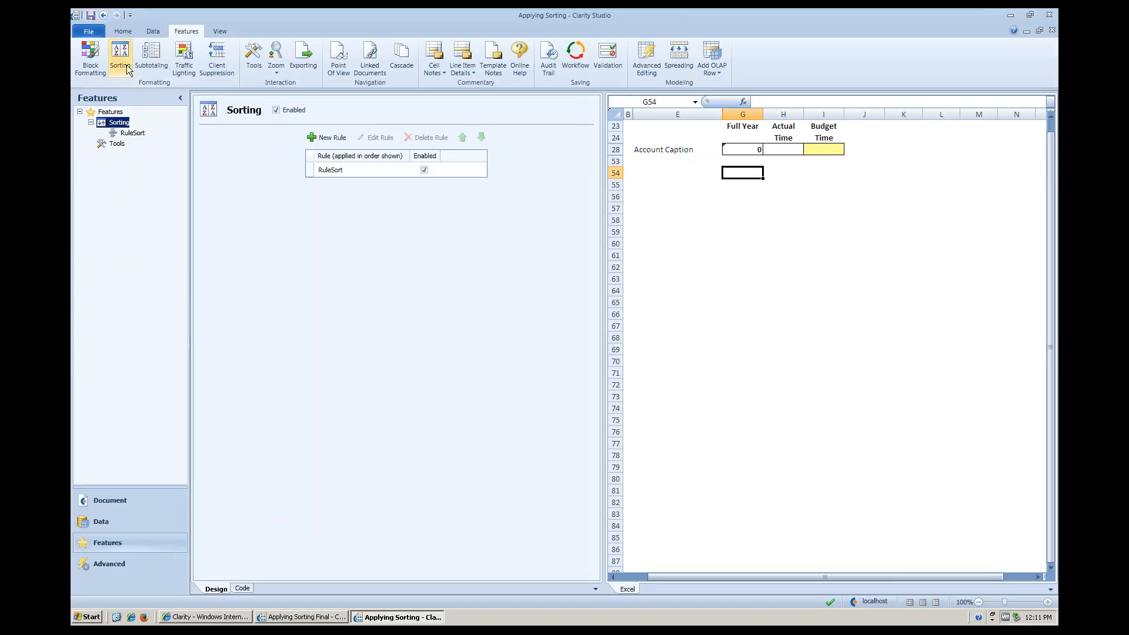
click(131, 134)
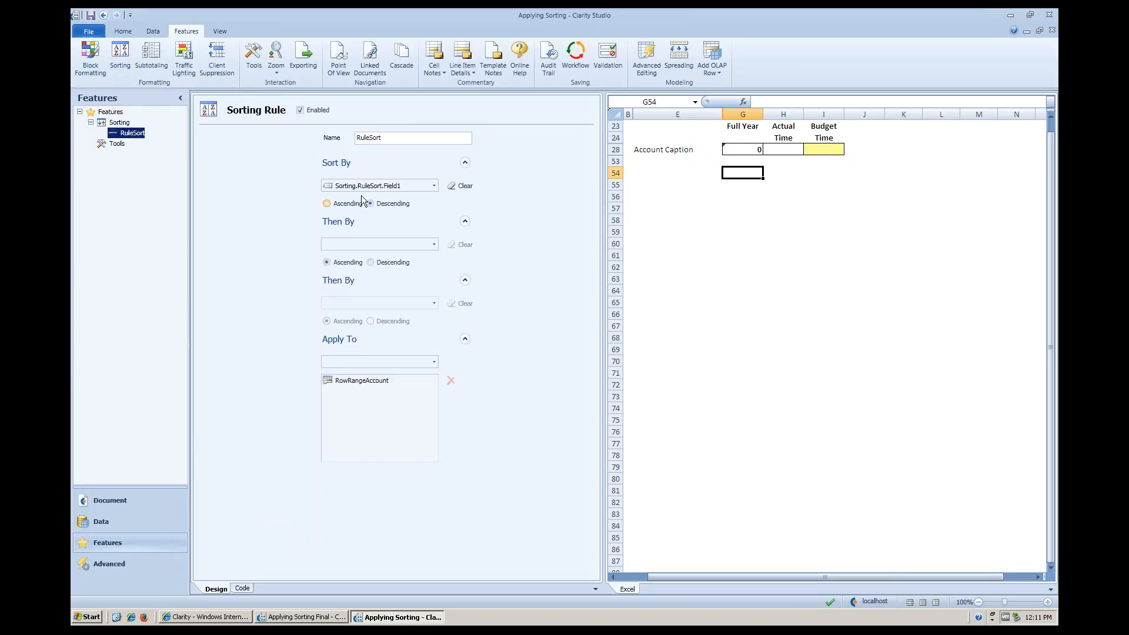
click(387, 187)
mouse_move(365, 385)
click(118, 144)
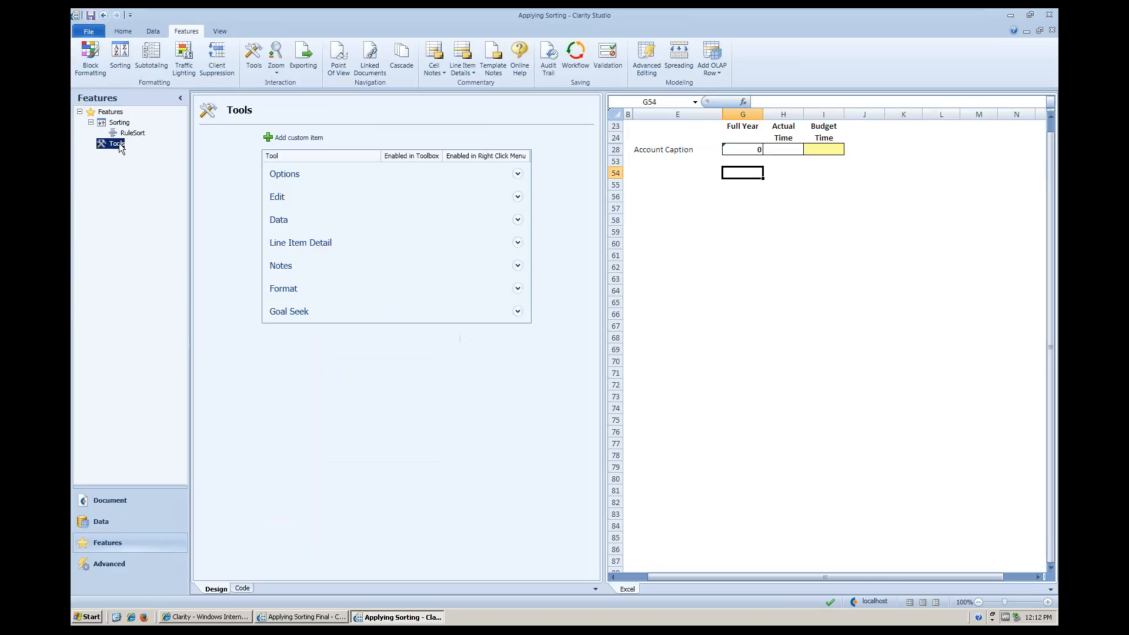
click(279, 198)
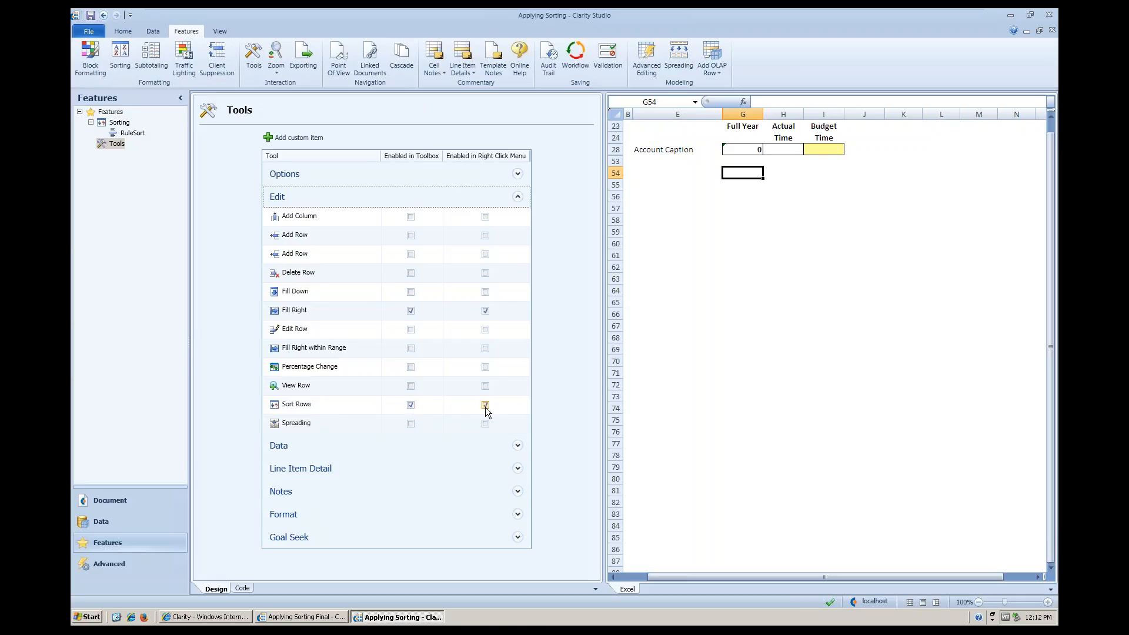
click(714, 192)
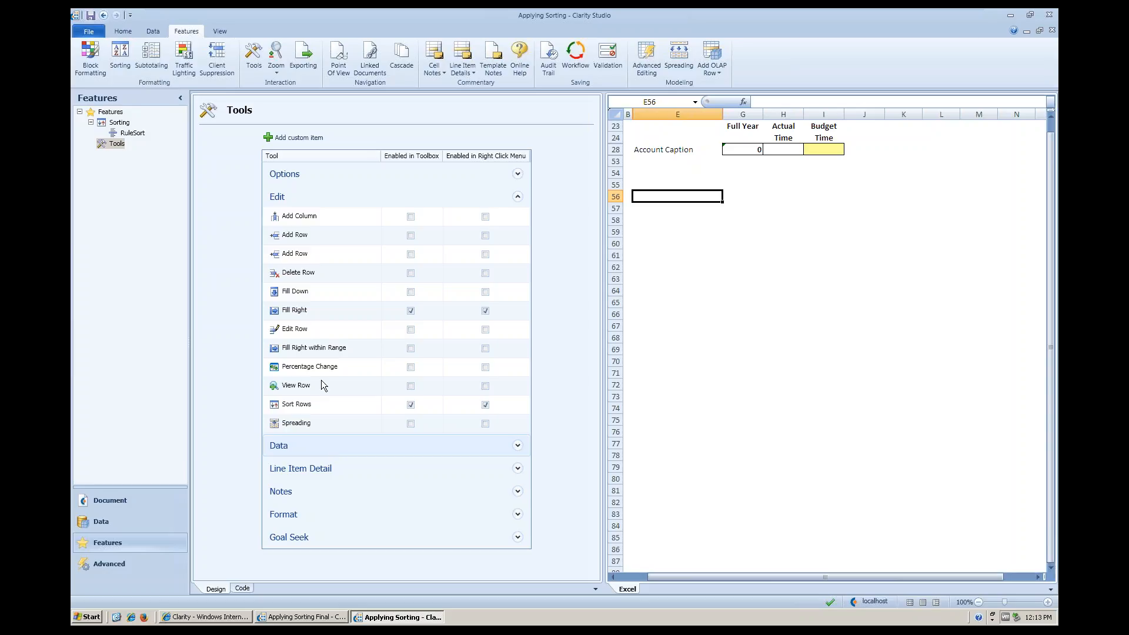
Enable the Cascade tool for both the toolbox and the right-click menu, and save the template.
click(285, 170)
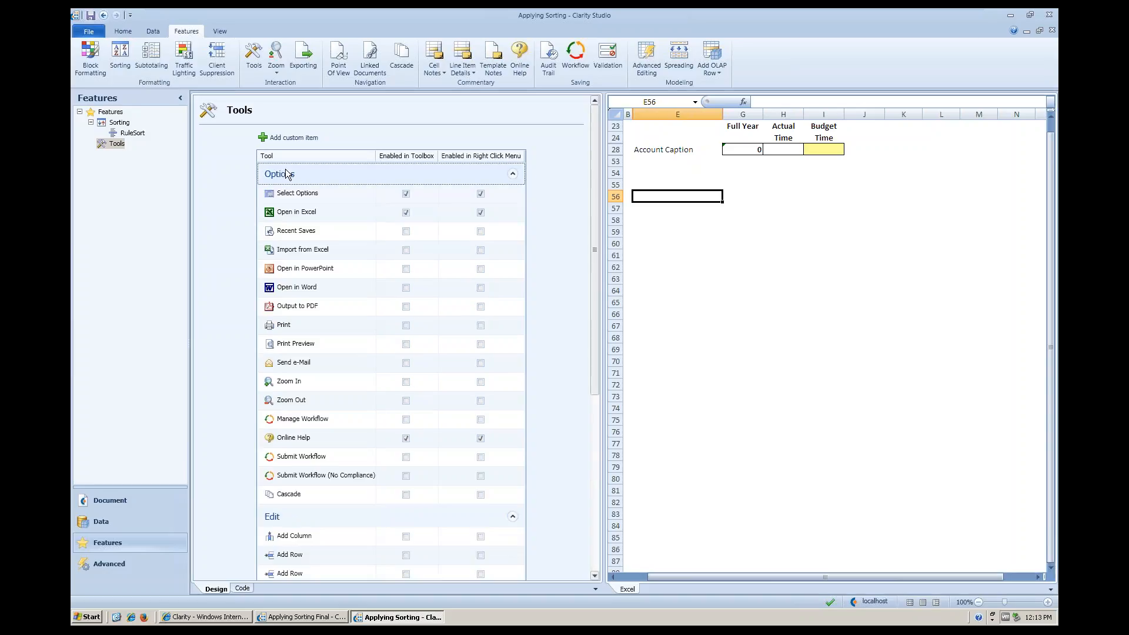
click(405, 494)
click(481, 499)
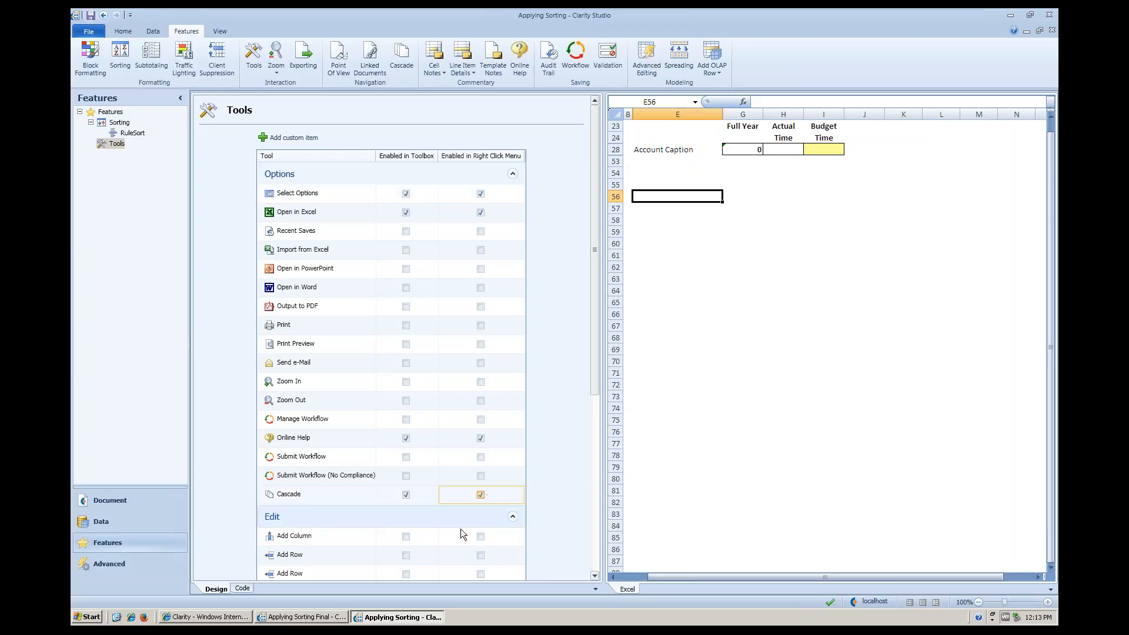
click(92, 16)
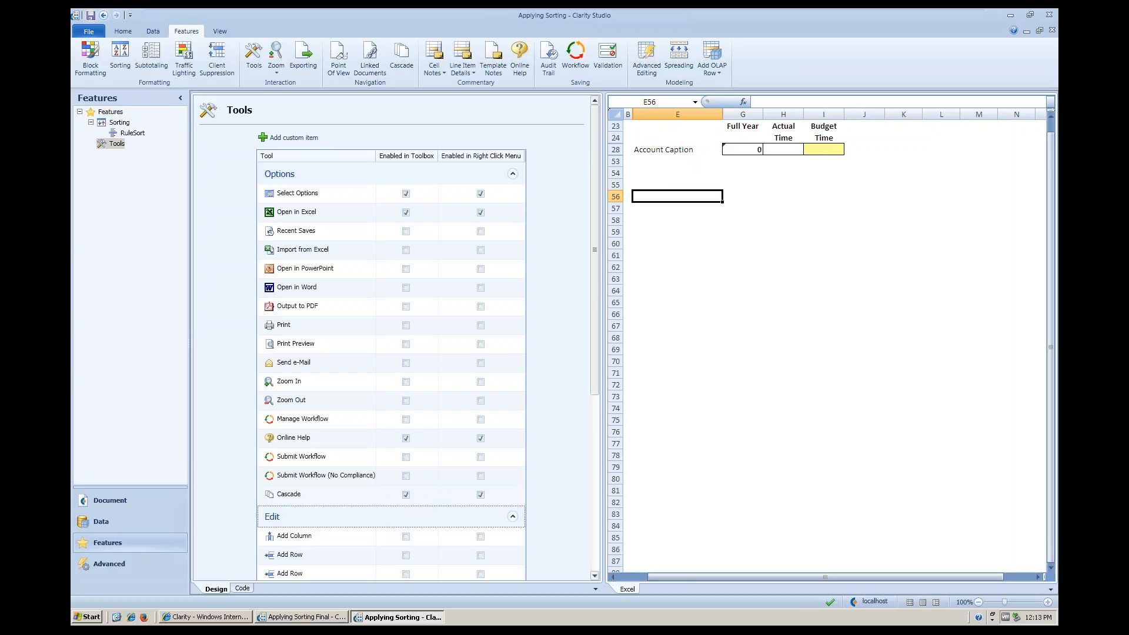
After a look at the web report, add the Cascade feature in Clarity Studio and include the page option PageOptionTime.
click(206, 616)
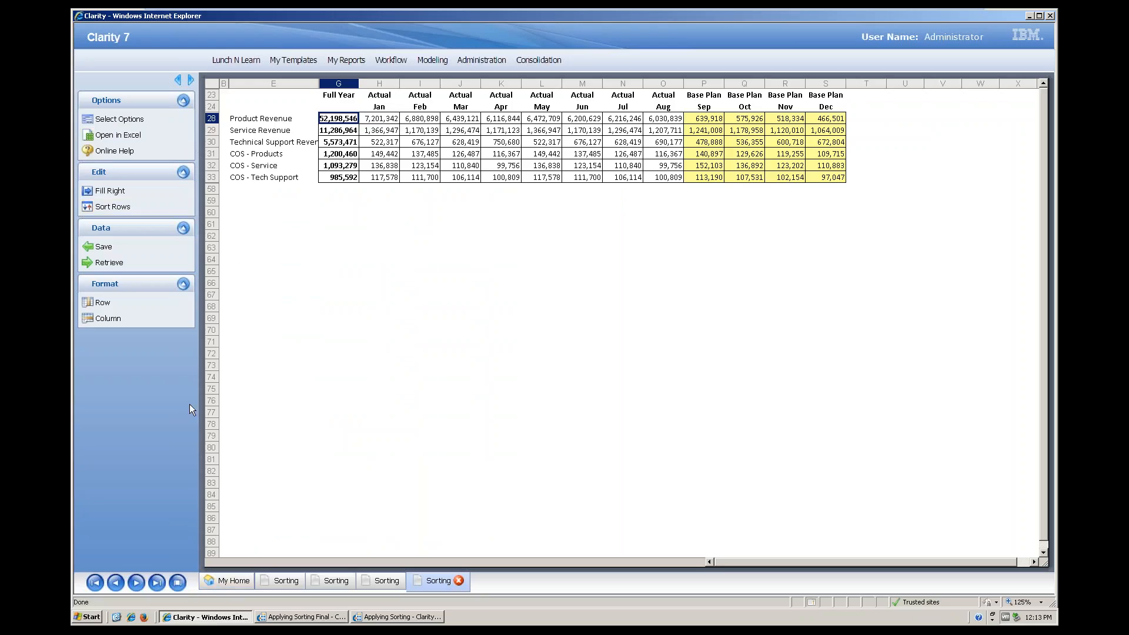
click(376, 616)
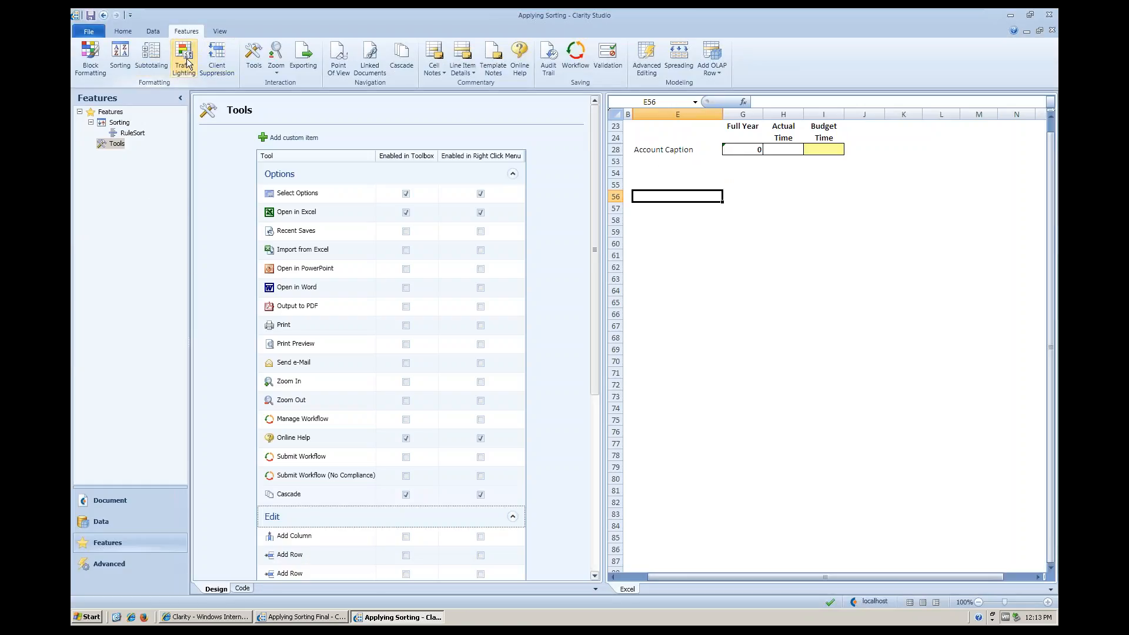
click(401, 59)
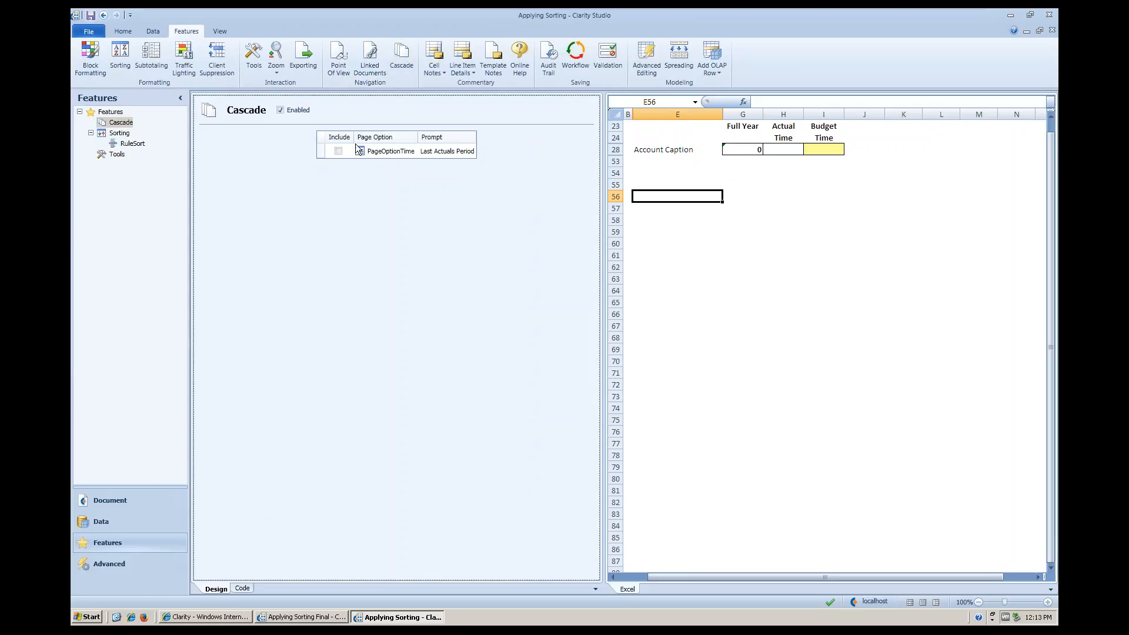
click(337, 151)
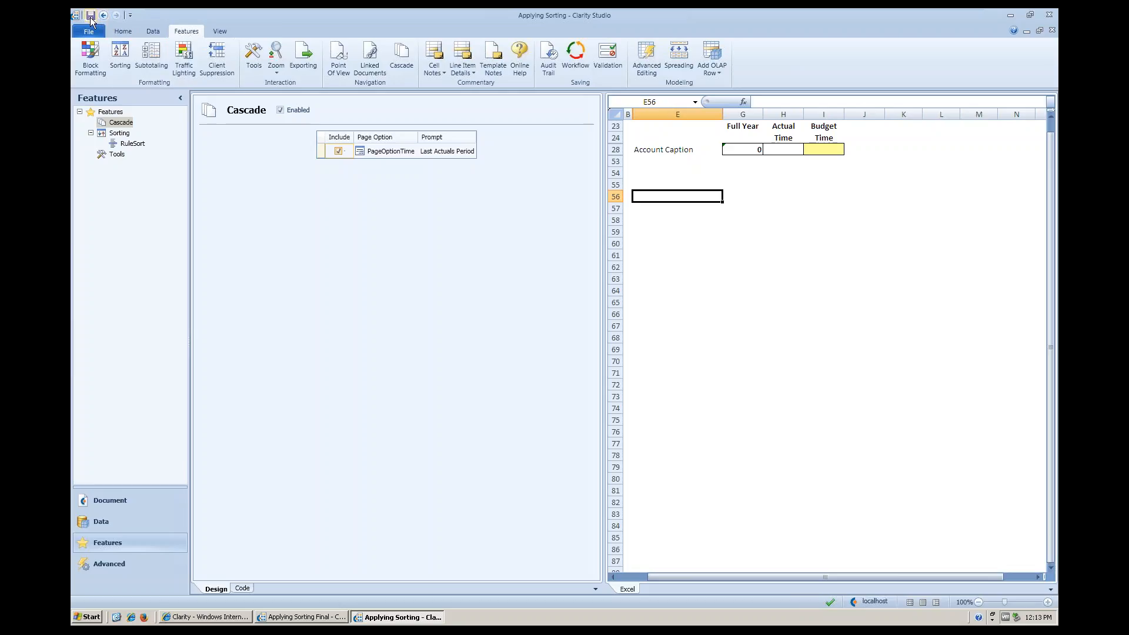
Switch to the Clarity web report and open Applying Sorting from the Lunch N Learn archive with Aug as Last Actuals Period.
click(245, 617)
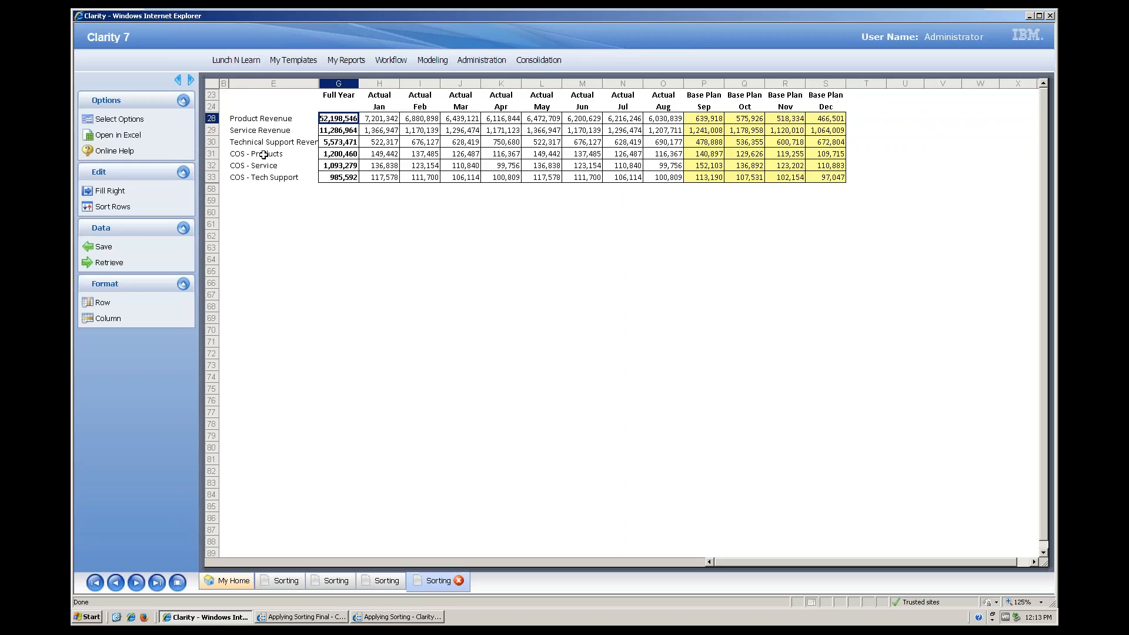
click(235, 60)
mouse_move(241, 74)
mouse_move(360, 120)
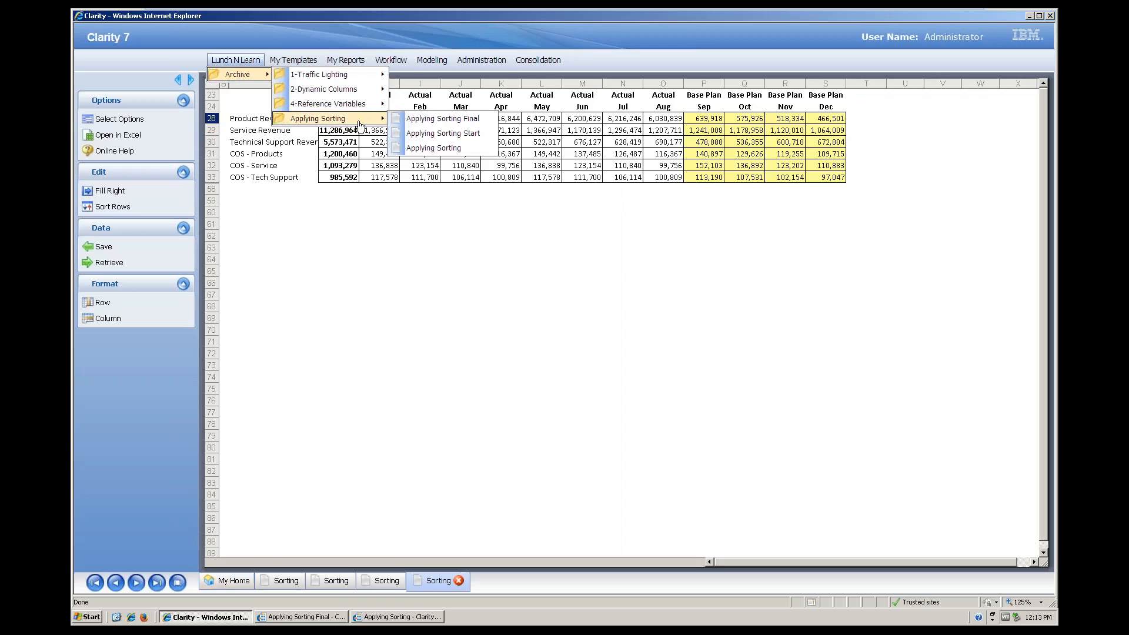
click(450, 145)
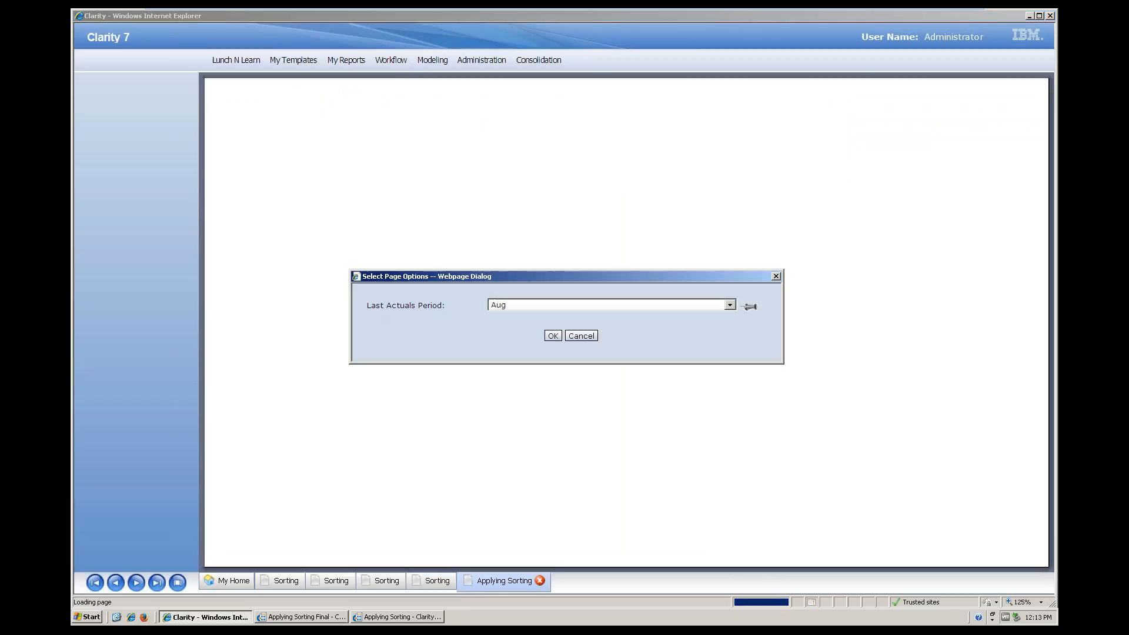
click(553, 336)
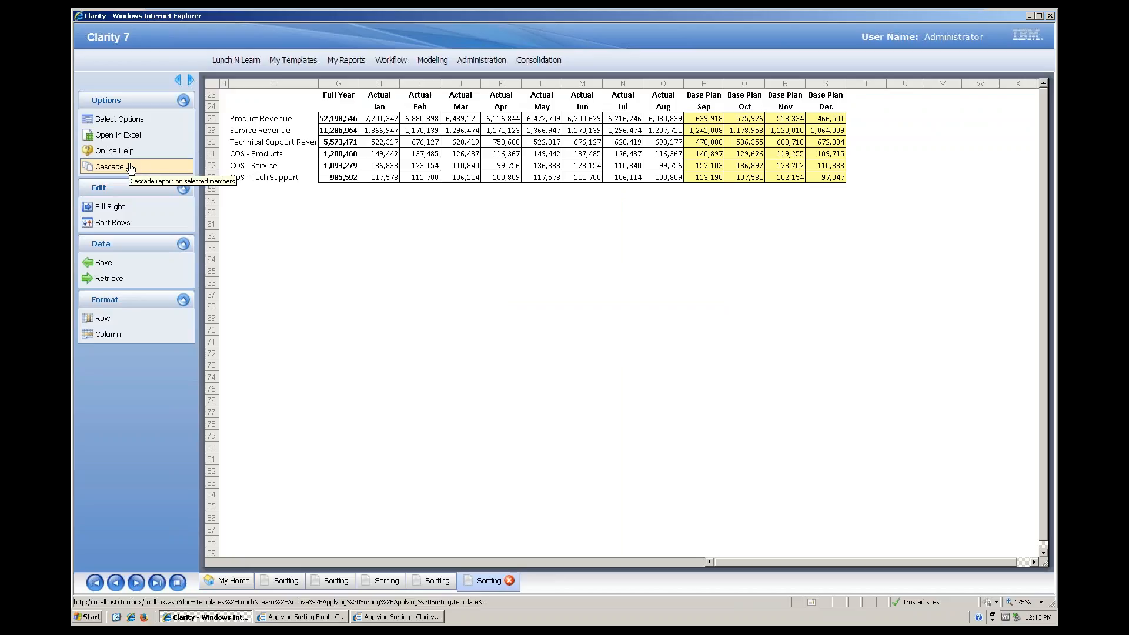
Cascade the report on Last Actuals Period for the members Jan, Feb and Mar.
click(130, 168)
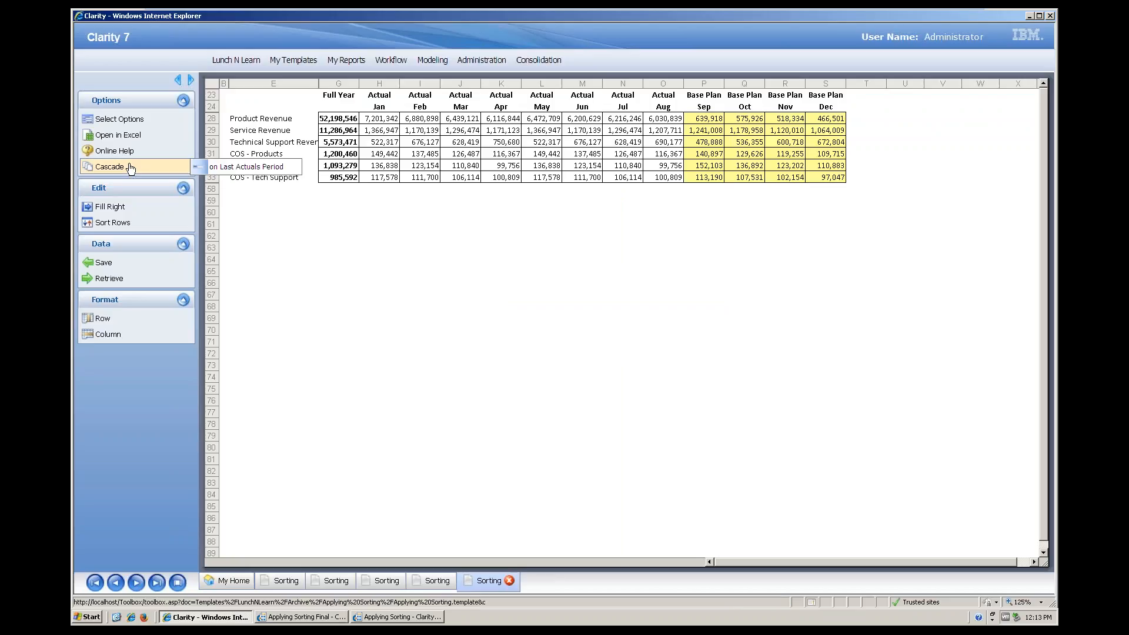
click(260, 170)
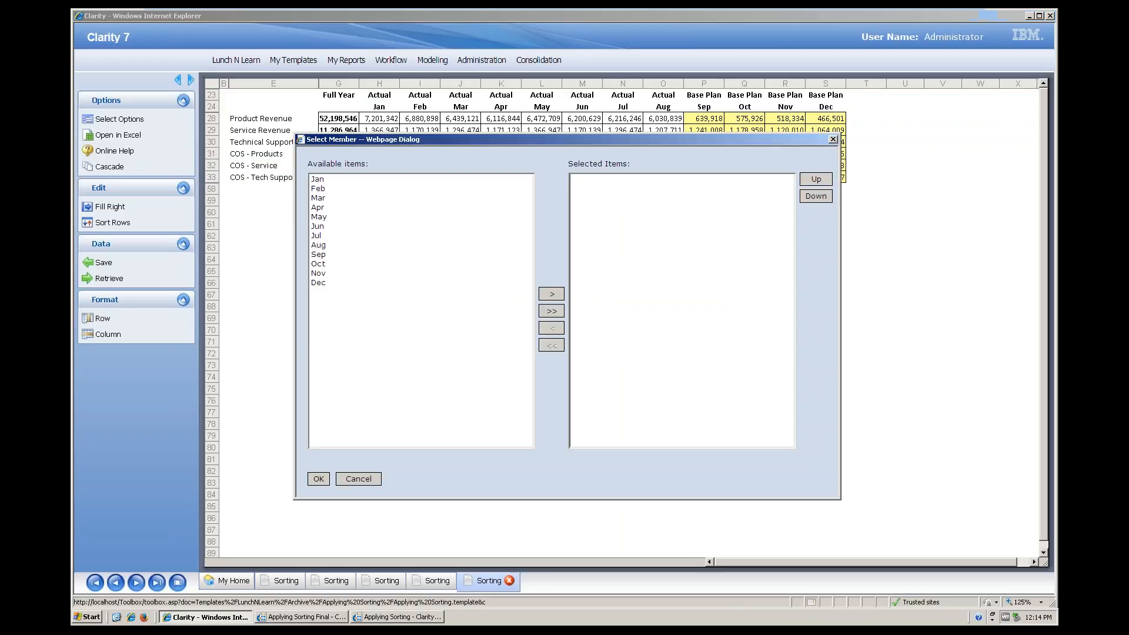
click(320, 178)
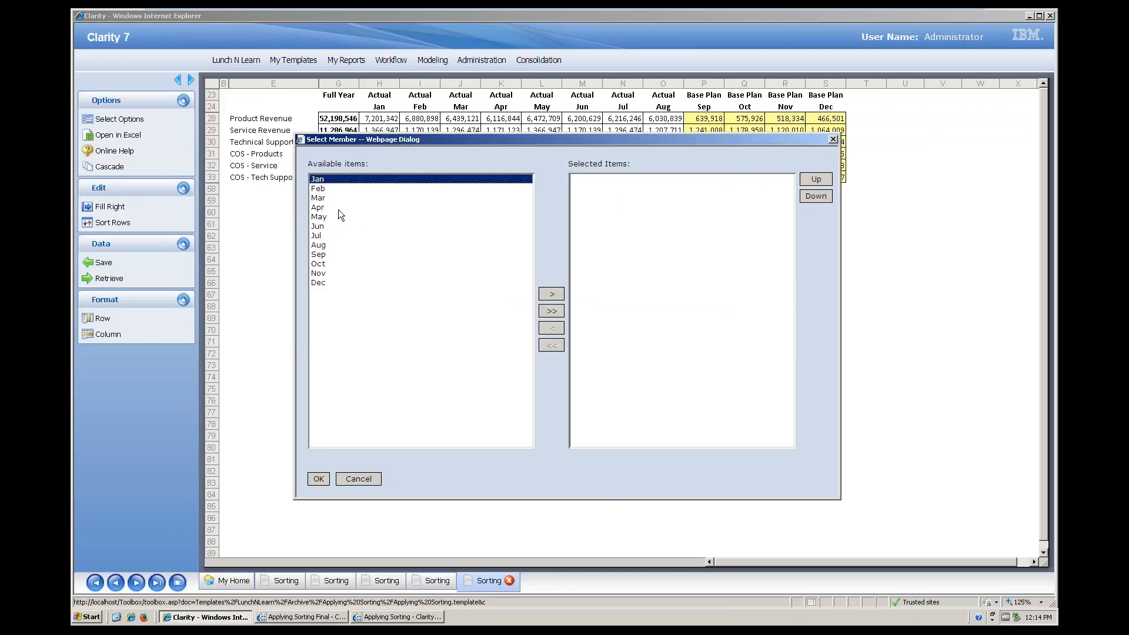
click(551, 294)
click(386, 188)
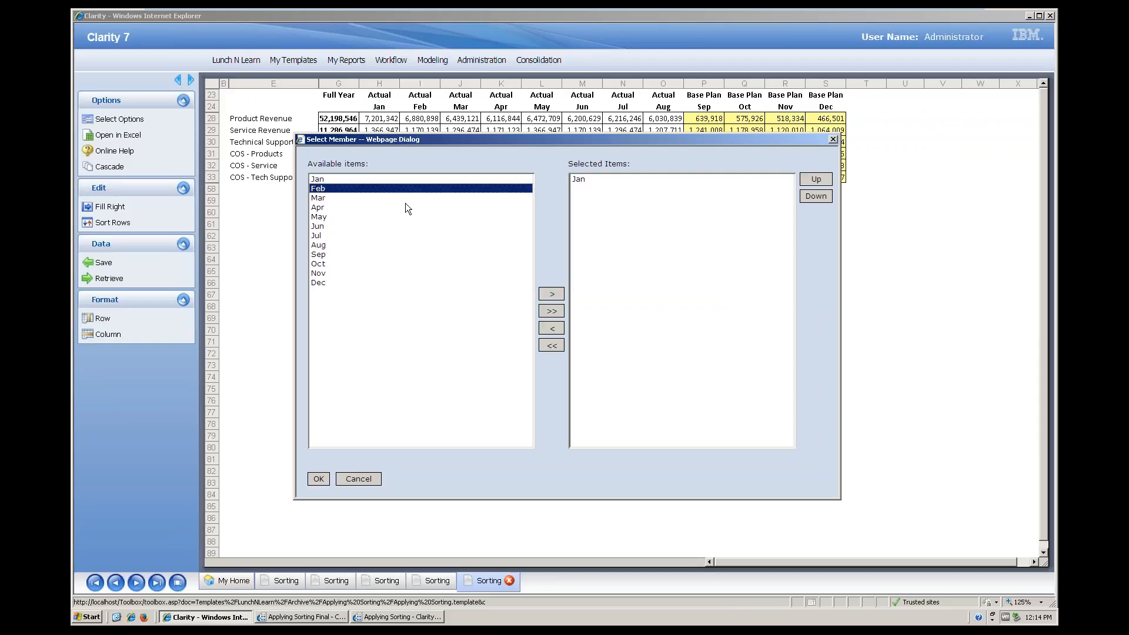
click(547, 297)
click(346, 198)
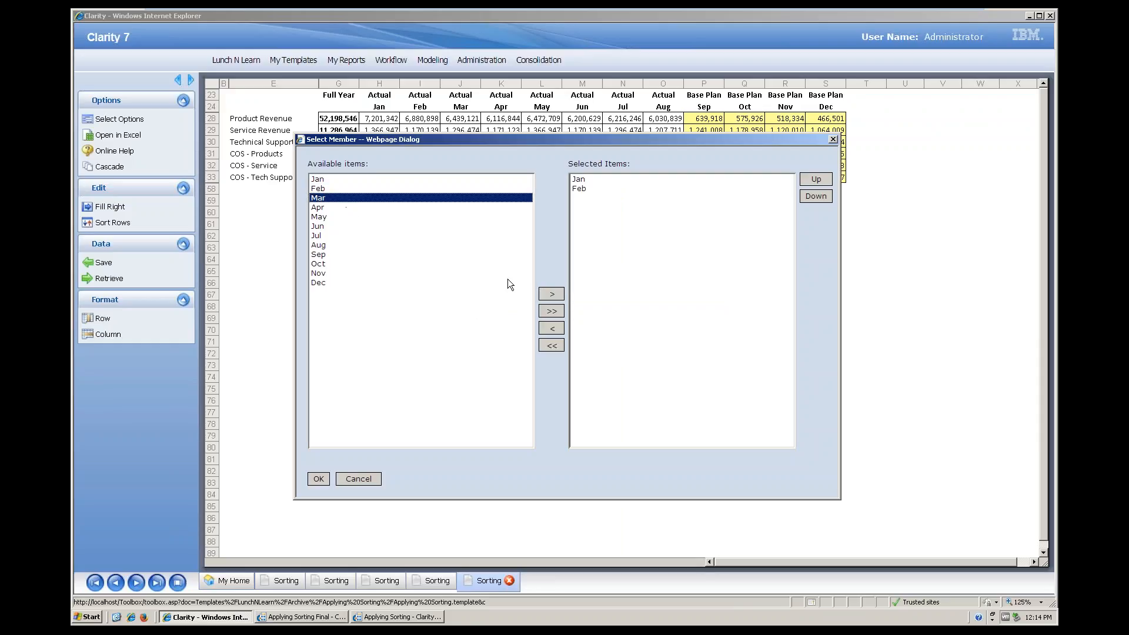
click(550, 295)
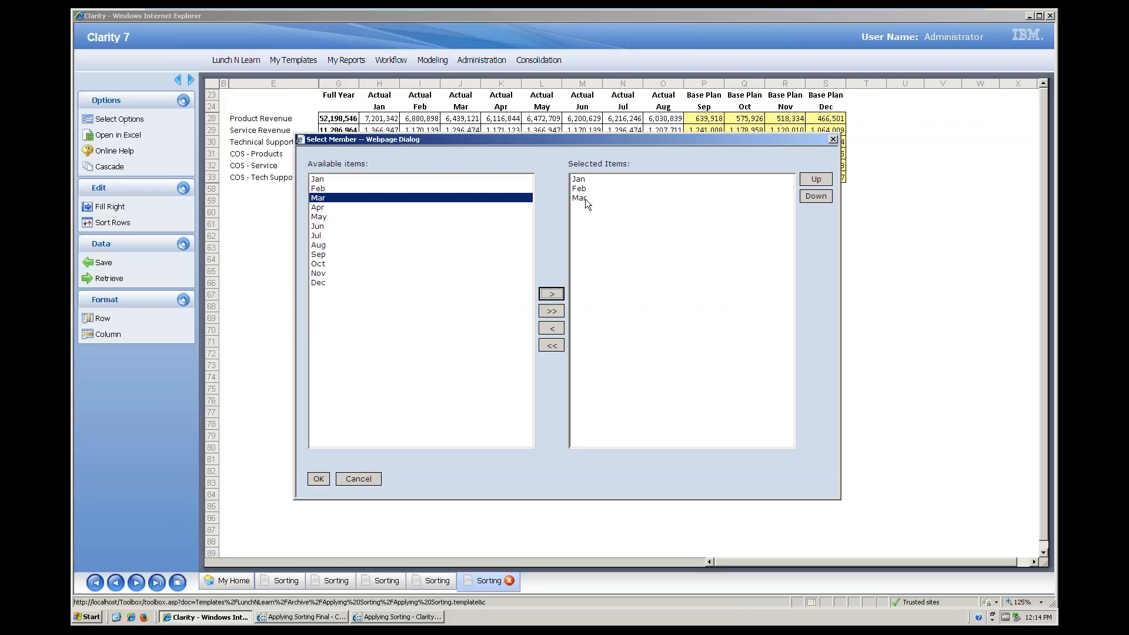
click(318, 478)
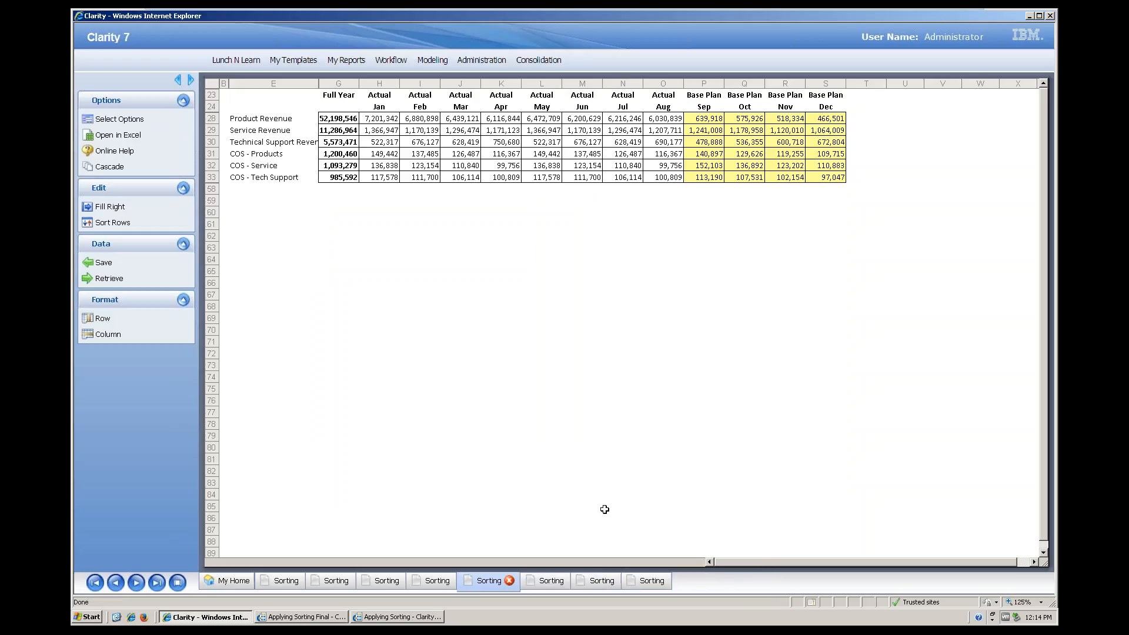
Review the three cascaded reports, checking the last Actual column in each: Jan, Feb and Mar.
click(548, 581)
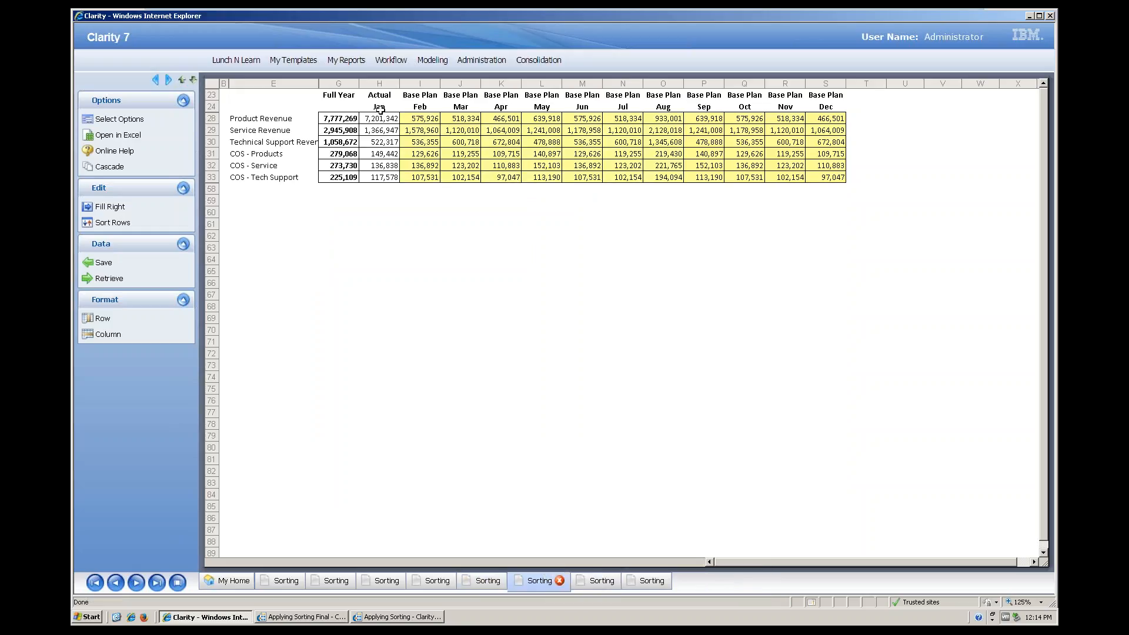
drag(379, 107, 379, 188)
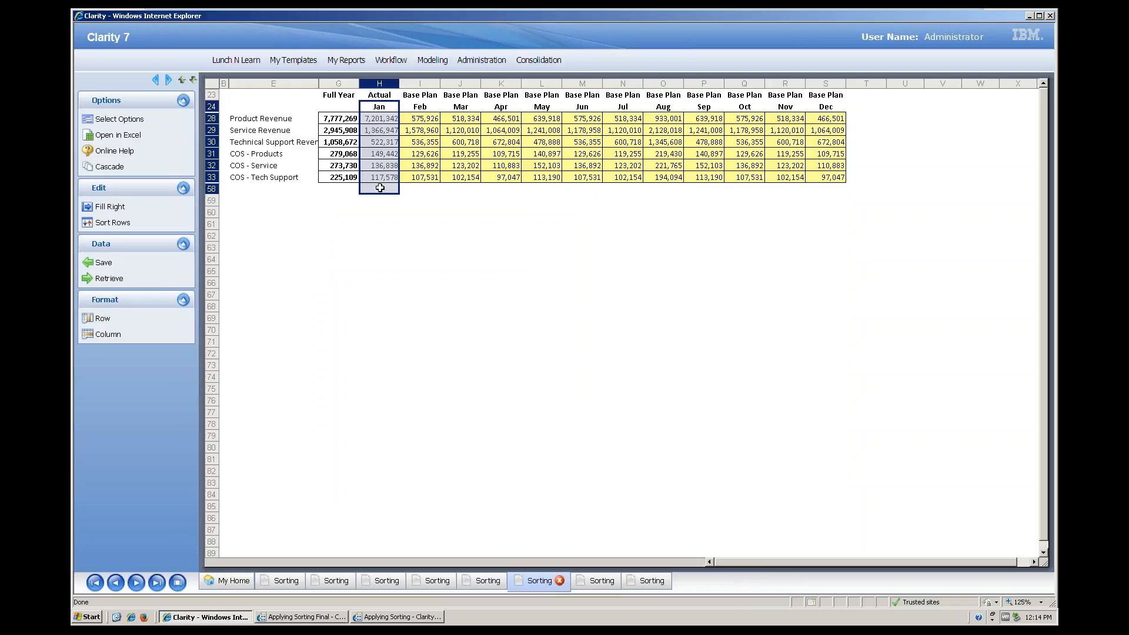
click(594, 582)
drag(420, 107, 430, 200)
click(640, 581)
drag(460, 107, 478, 216)
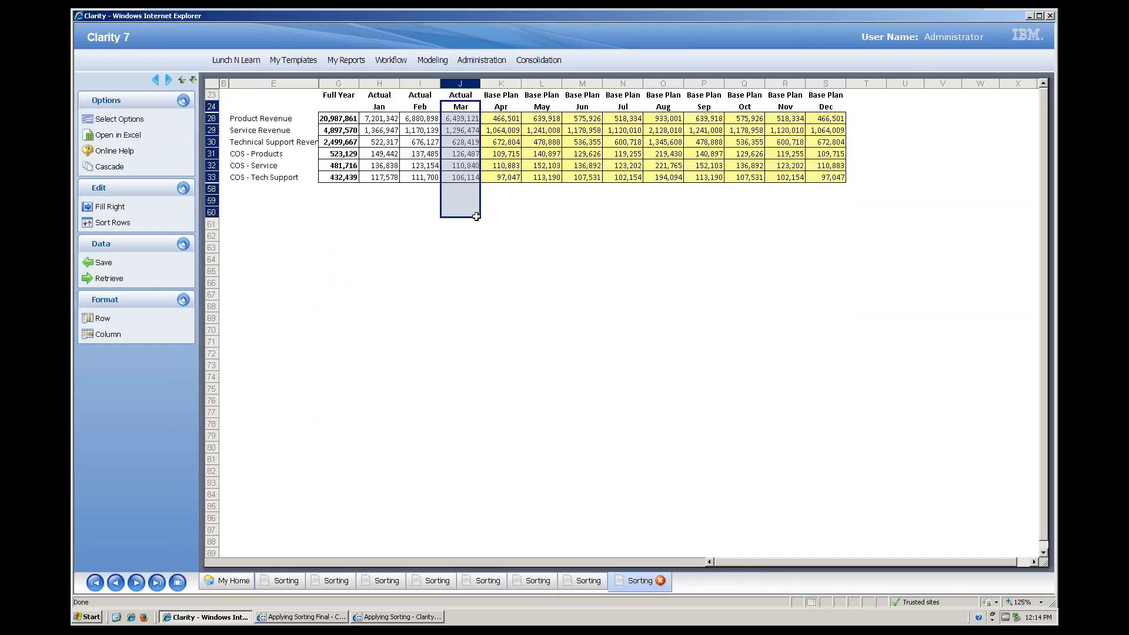
click(477, 216)
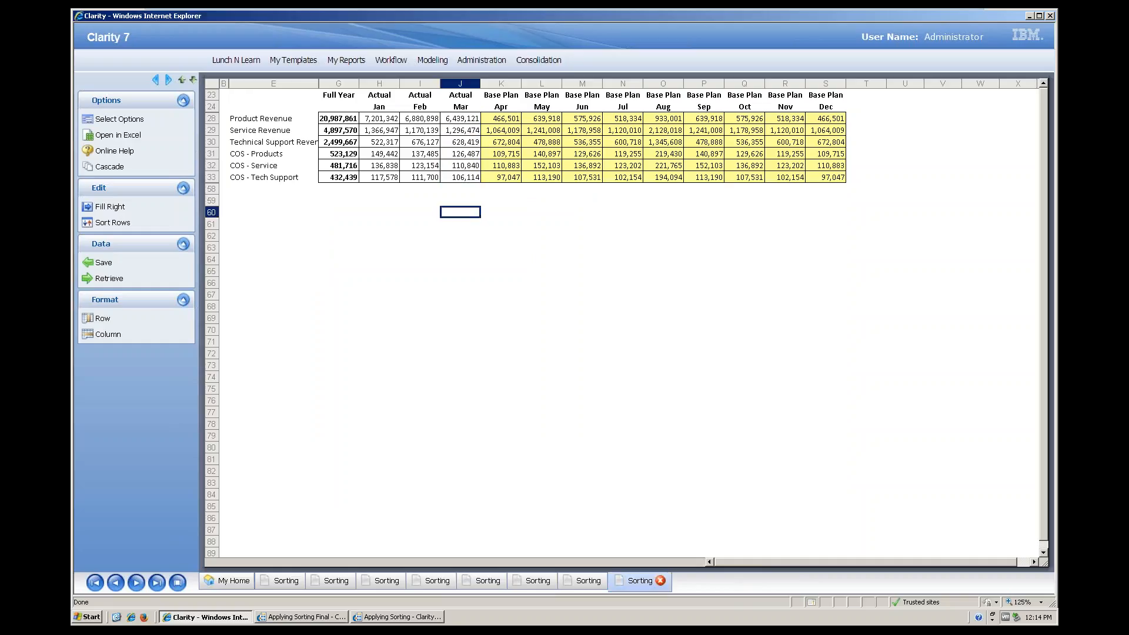
click(132, 170)
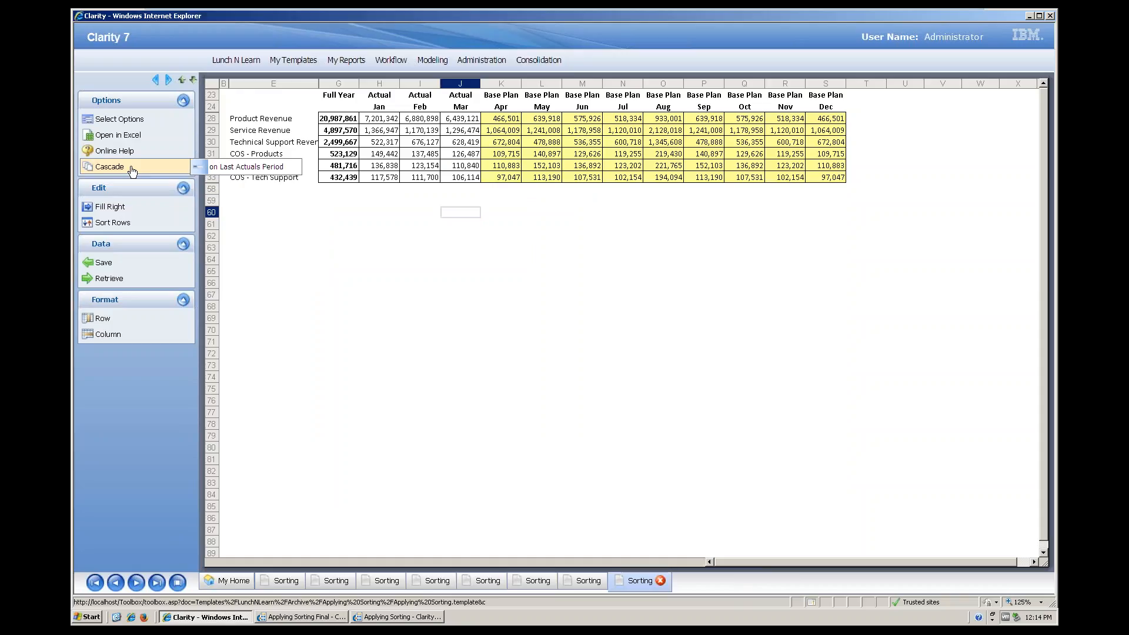
click(245, 168)
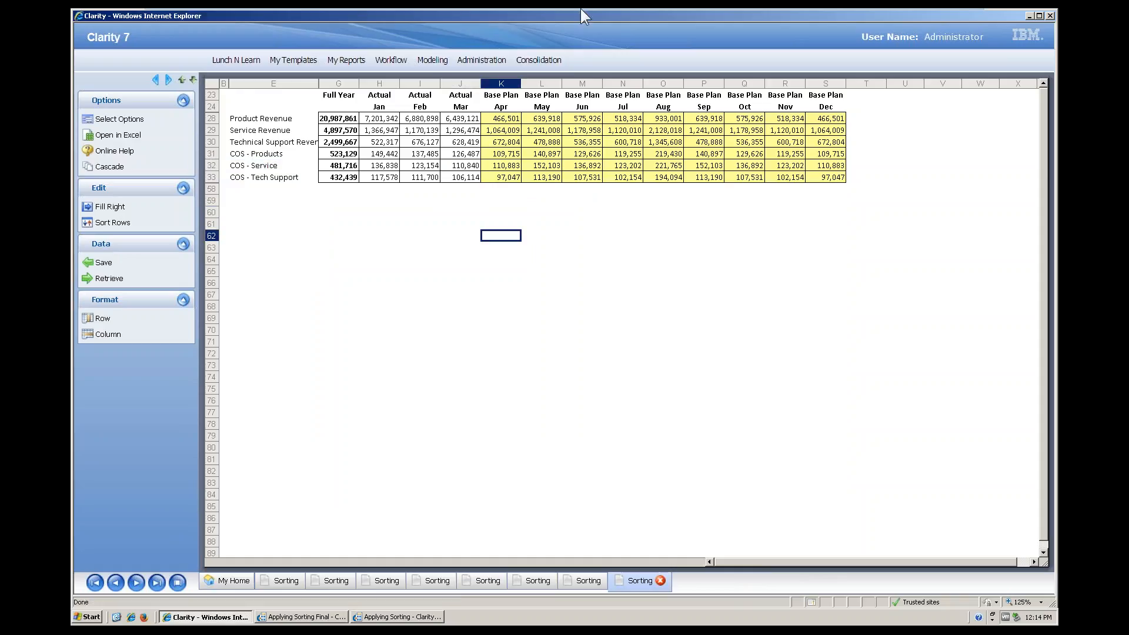
mouse_move(580, 8)
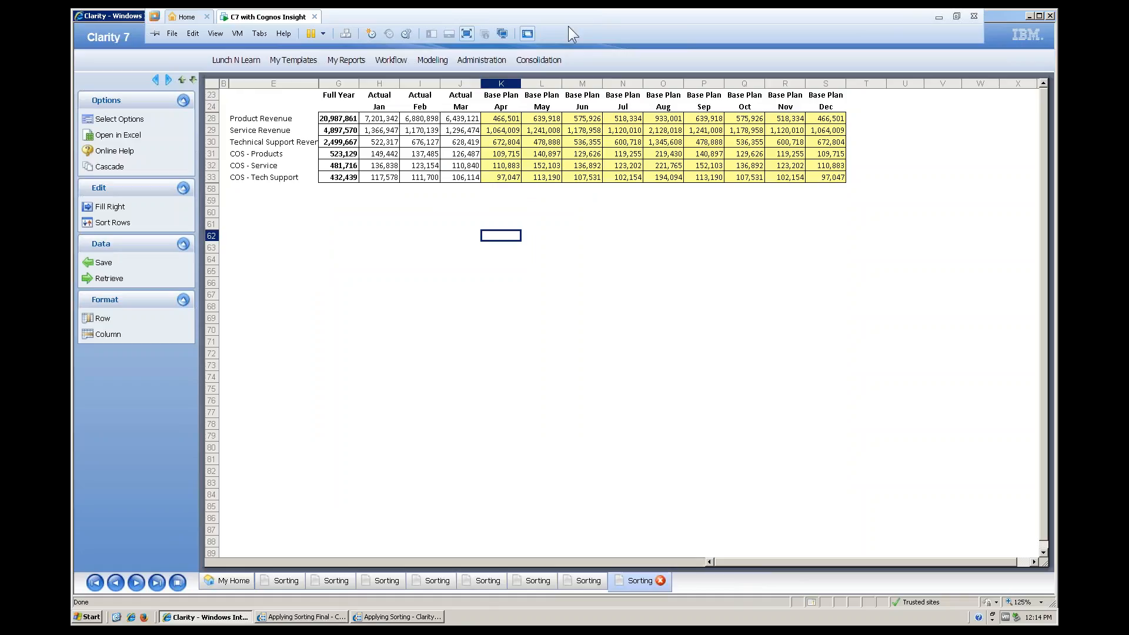
click(460, 84)
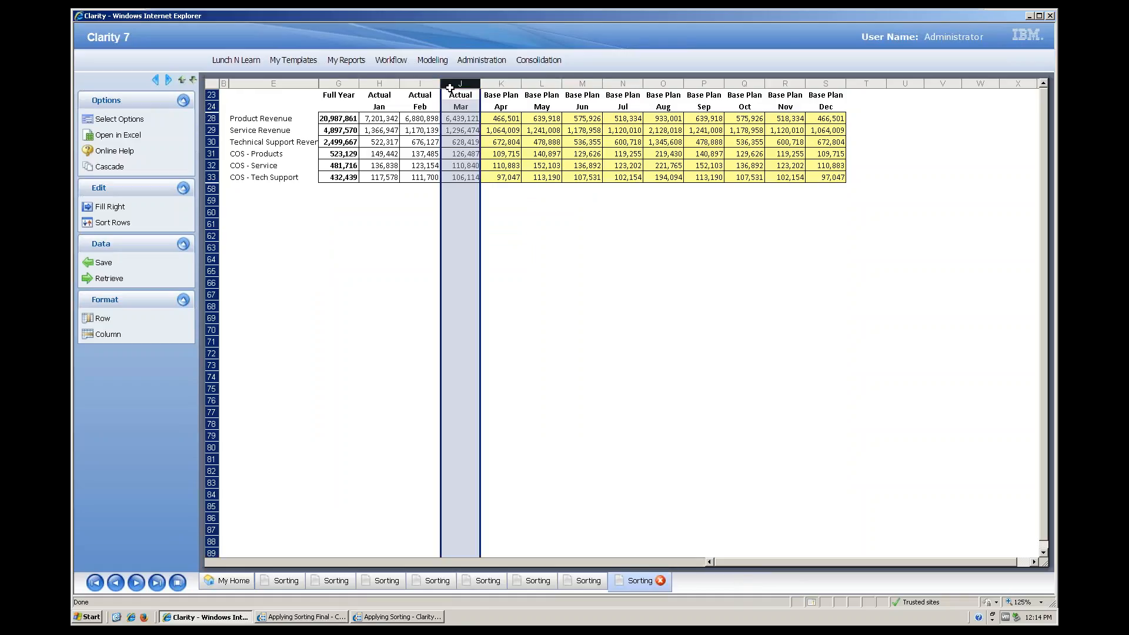
Switch to XMind and maximize the window with the Applying Sorting agenda to review the Other Tools topics.
key(alt+Tab)
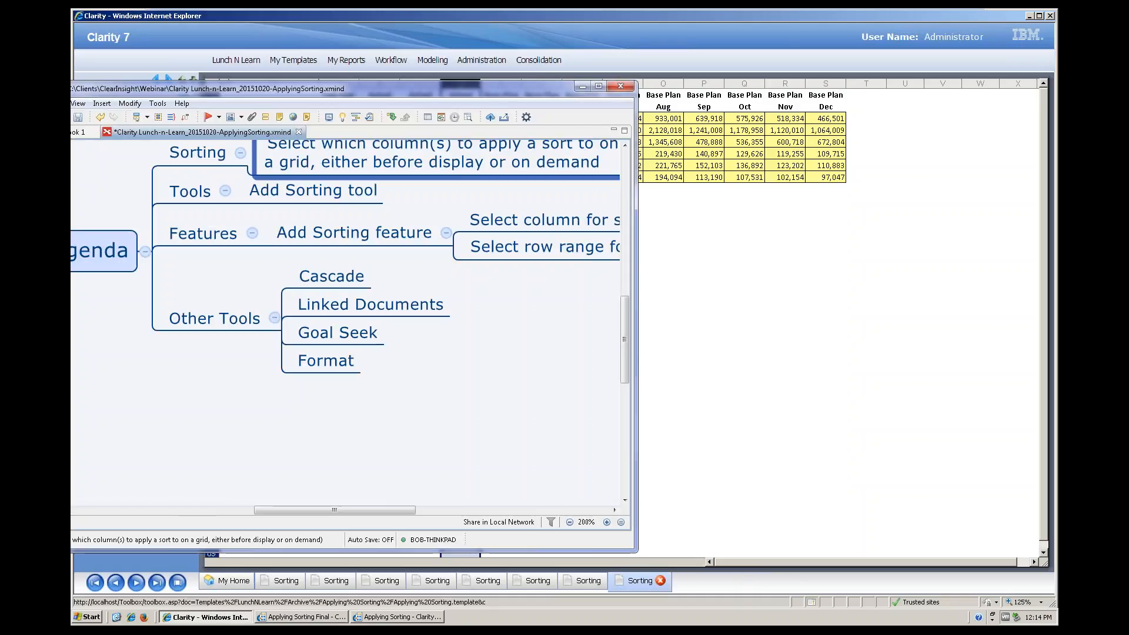
drag(343, 84, 691, 79)
double_click(691, 79)
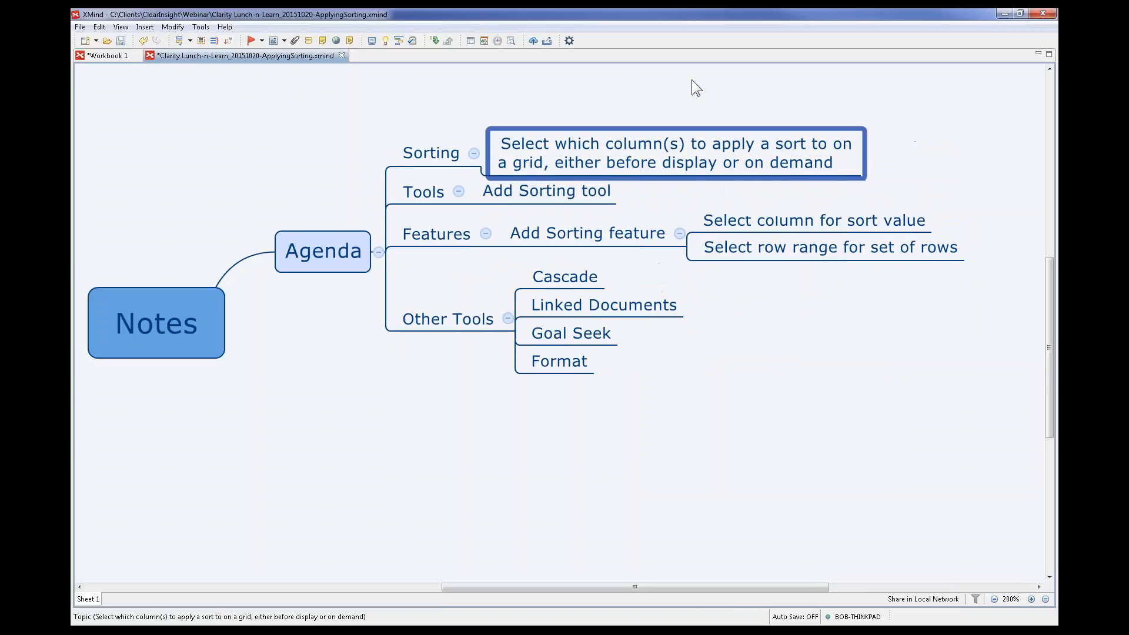